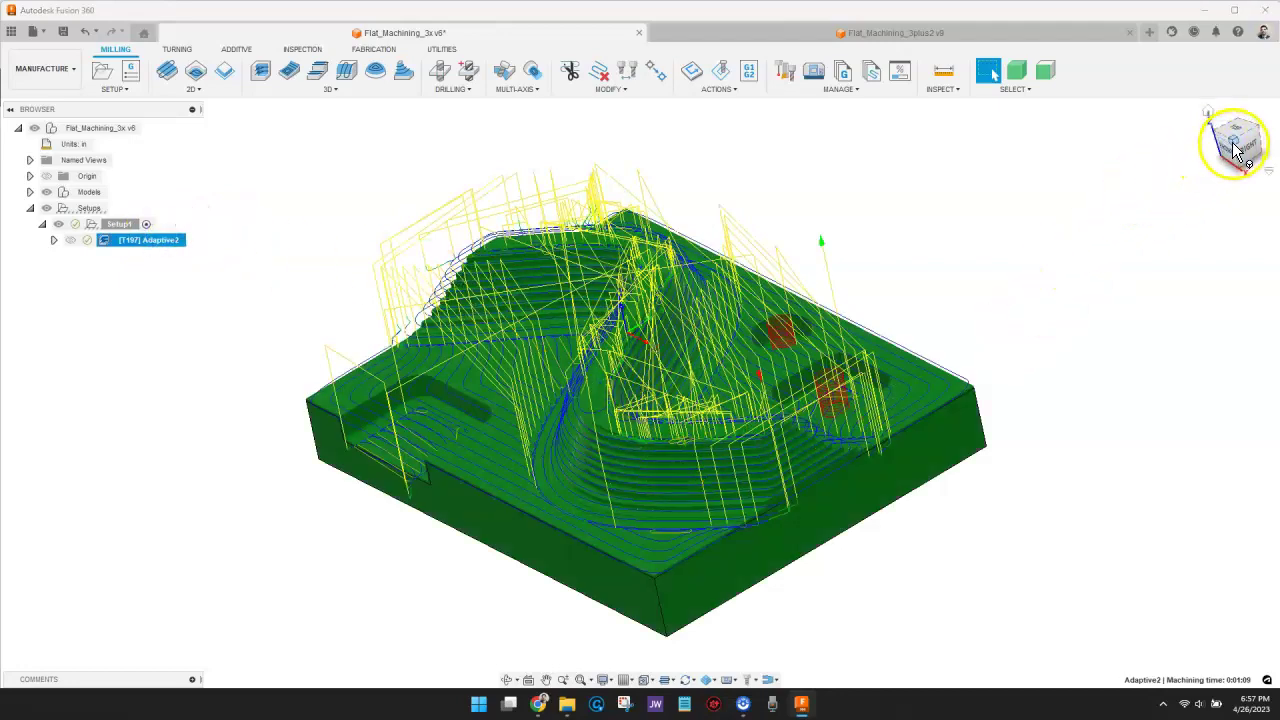
# Turn the view to the front corner to review the Adaptive2 roughing toolpath
pyautogui.click(1207, 163)
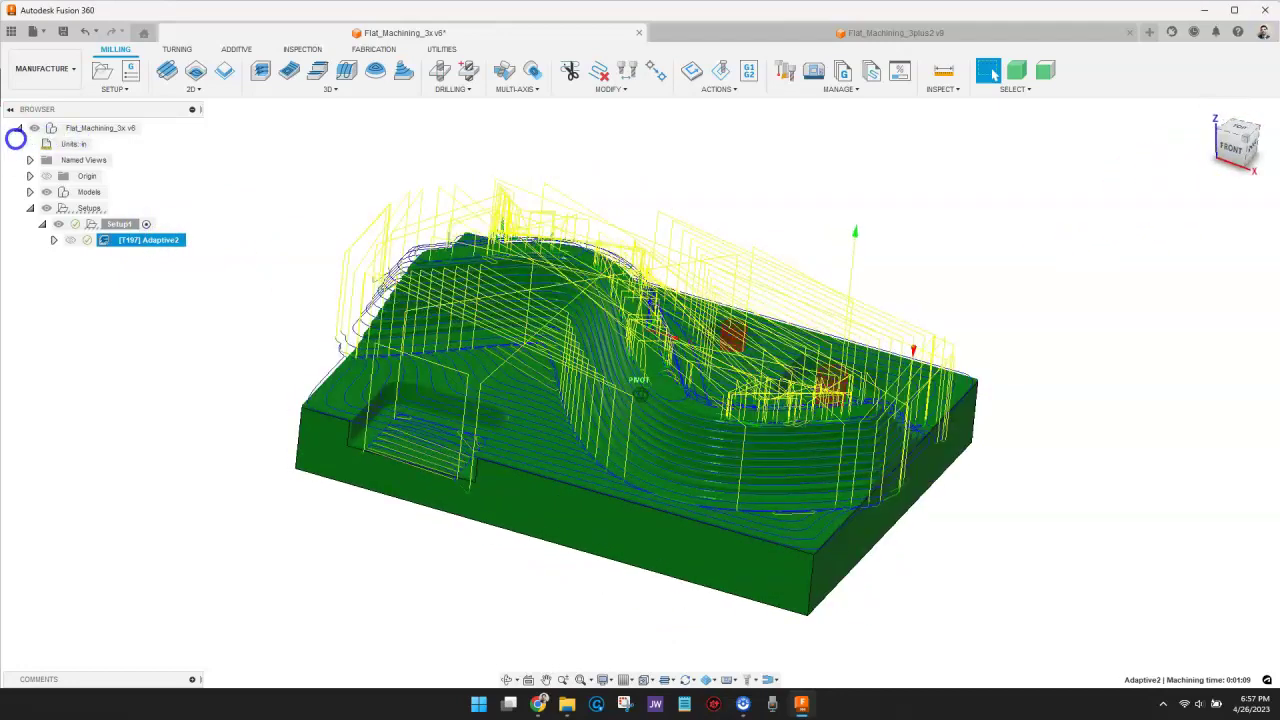
# Create and generate a Flat finishing operation, Flat3, using tool #197, the 1/4 in bull nose mill
pyautogui.click(318, 202)
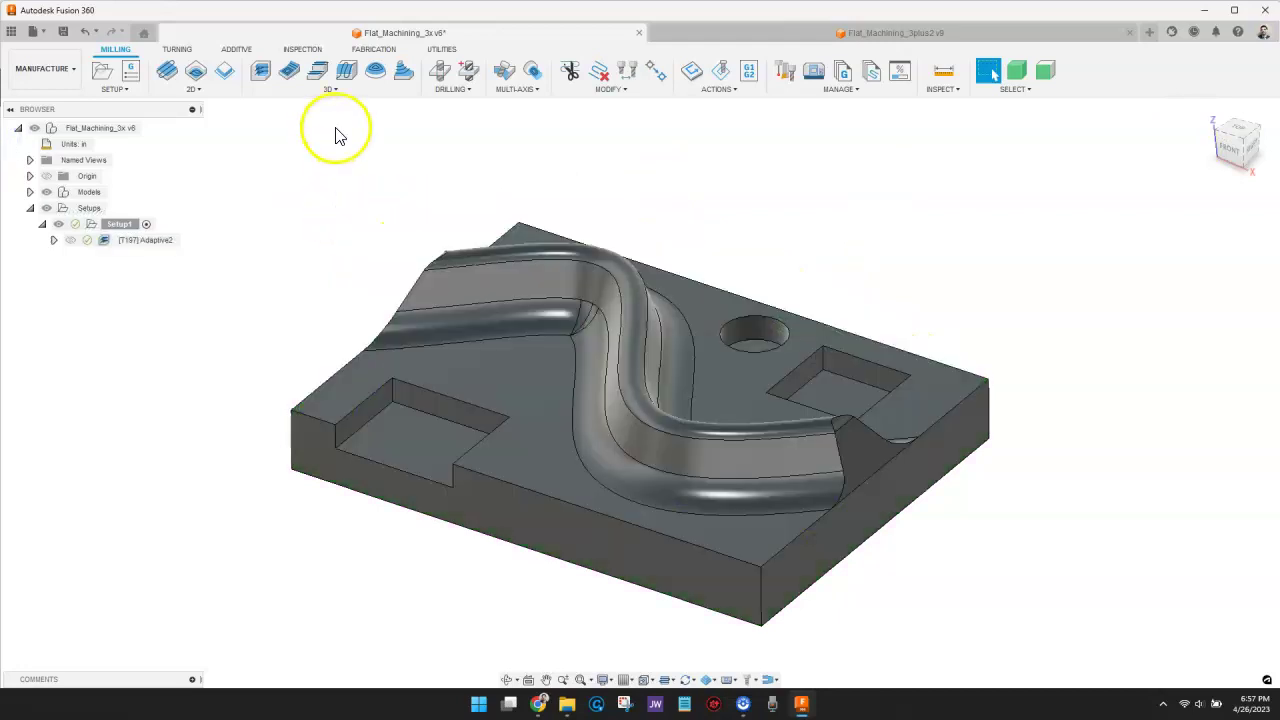
pyautogui.click(338, 97)
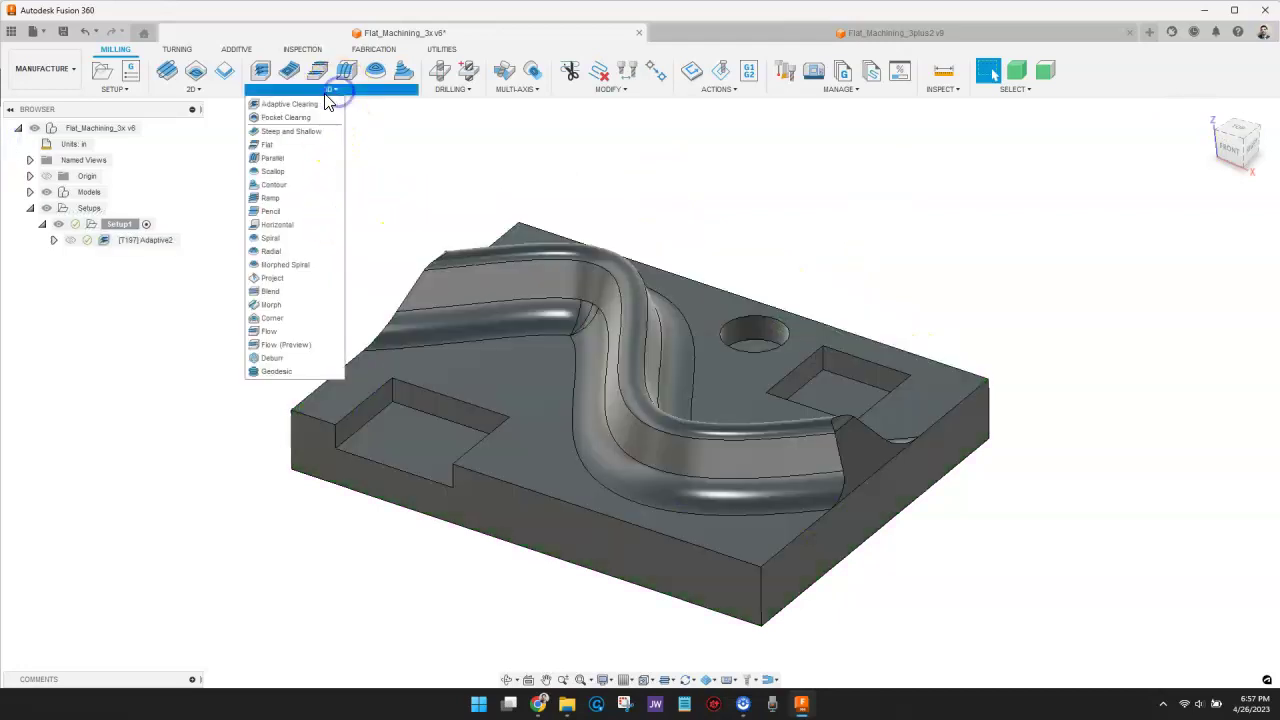
pyautogui.click(281, 141)
pyautogui.click(1090, 226)
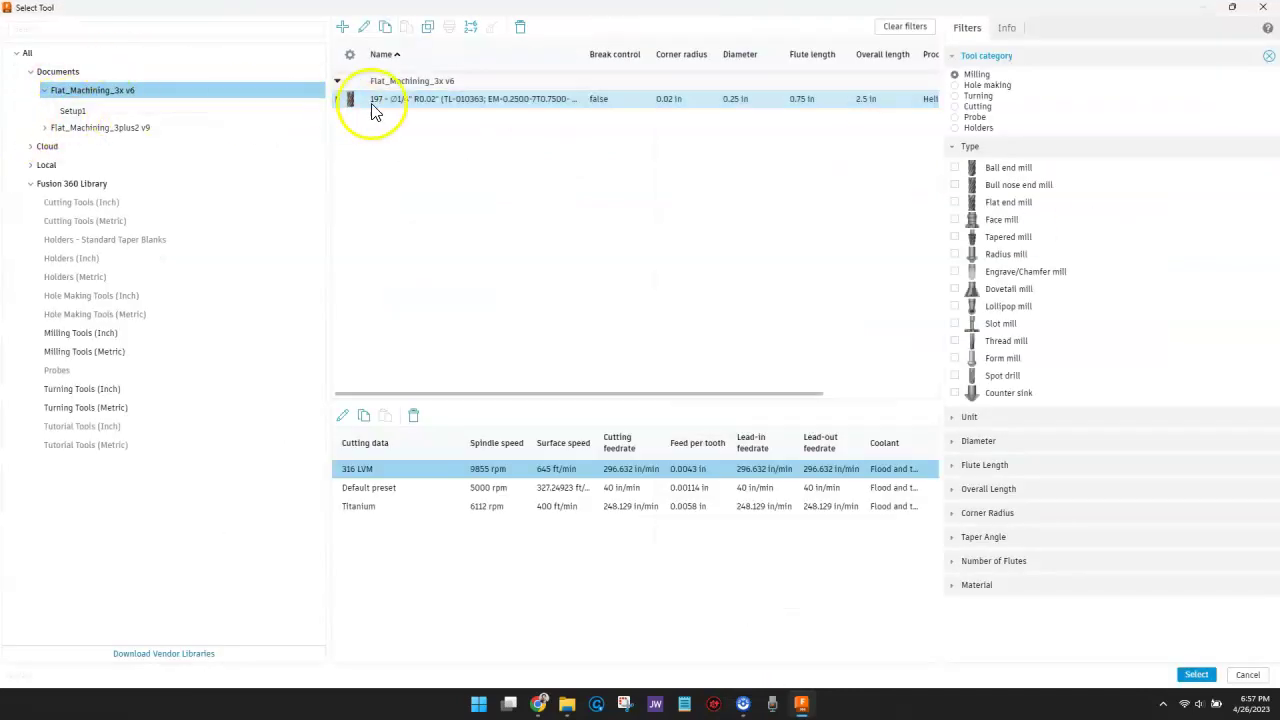
pyautogui.click(394, 103)
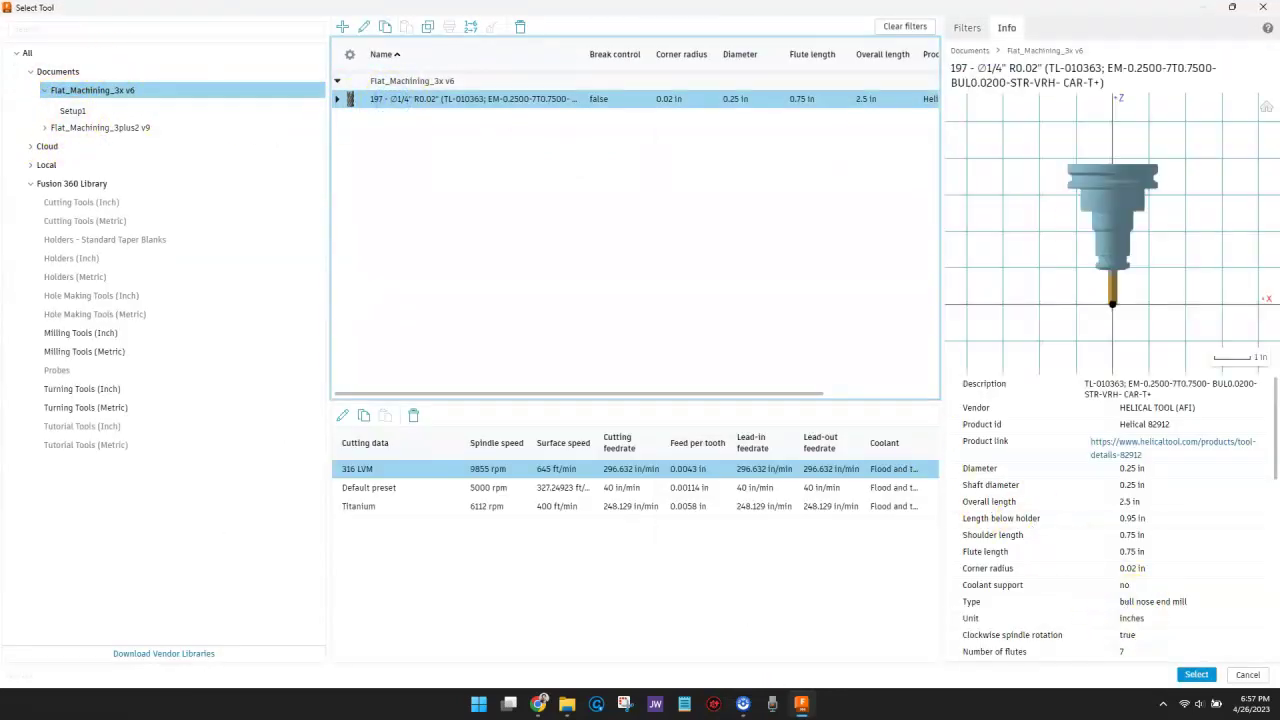
pyautogui.click(1196, 672)
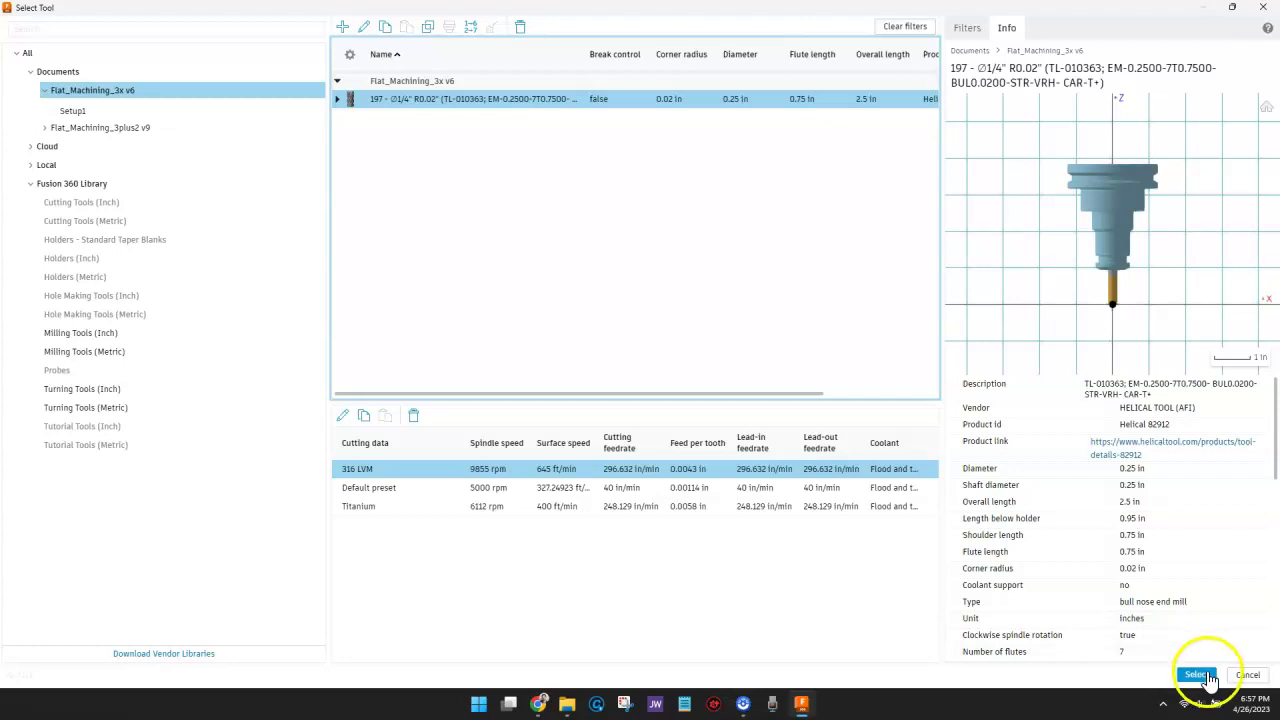
pyautogui.moveTo(1063, 172); pyautogui.dragTo(955, 132)
pyautogui.click(979, 527)
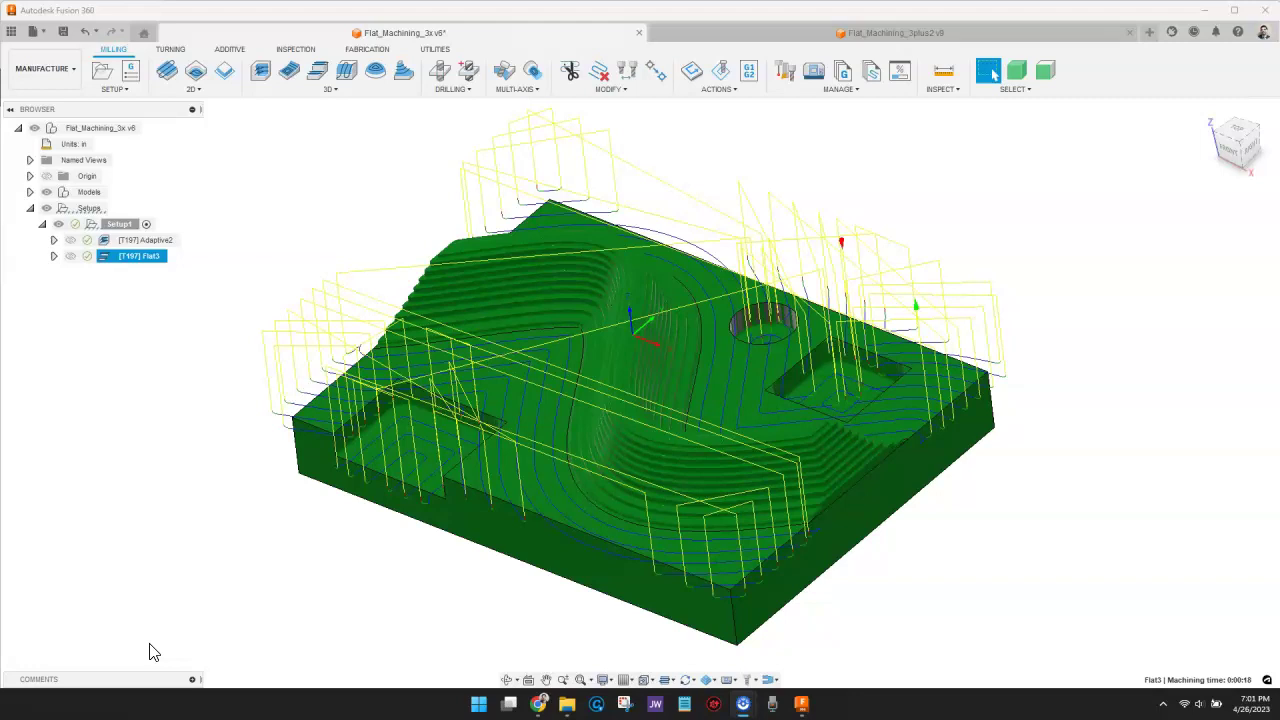
# Edit Flat3 to add a 0.04 in stepover finishing pass and machine over holes up to 0.5 in
pyautogui.rightClick(152, 256)
pyautogui.click(175, 271)
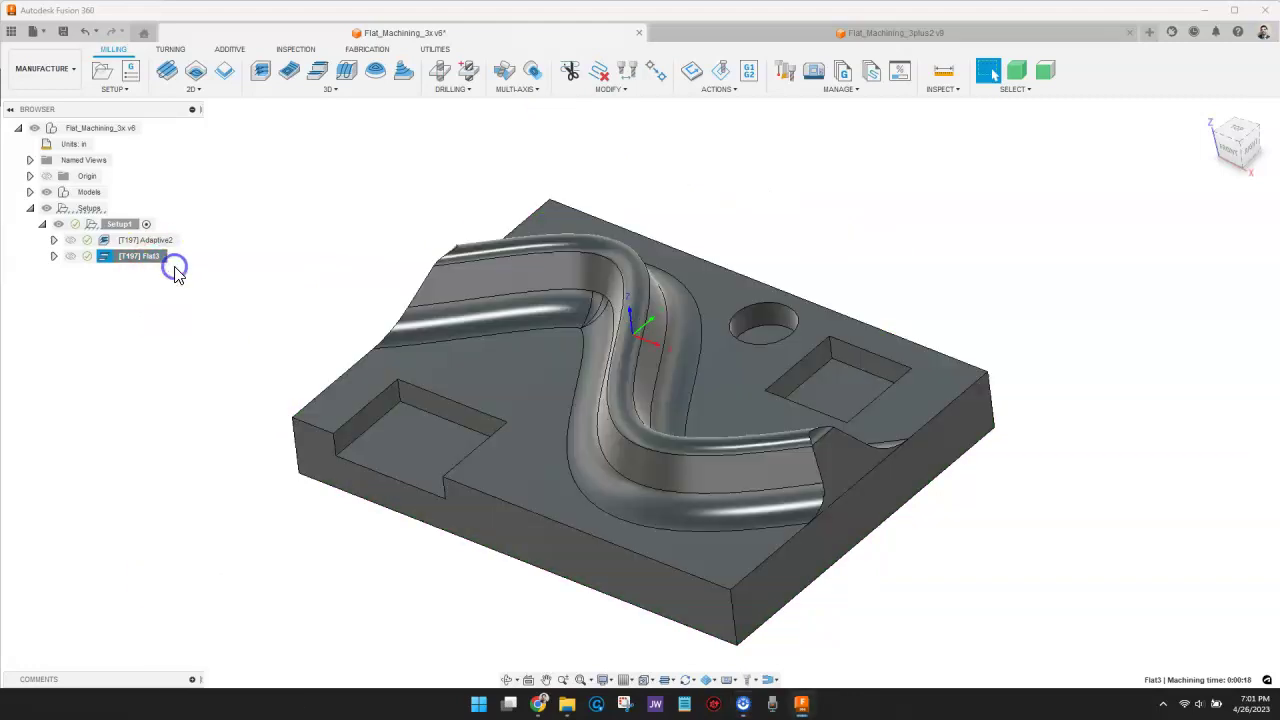
pyautogui.click(954, 150)
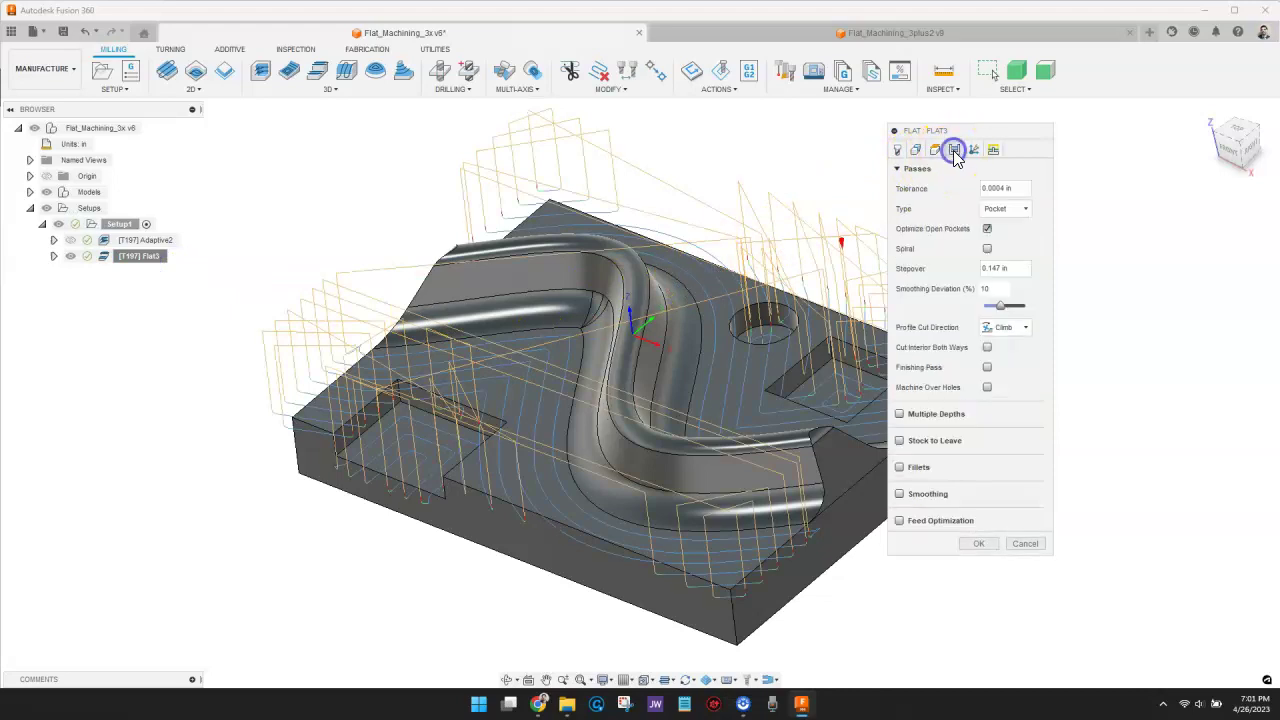
pyautogui.click(987, 367)
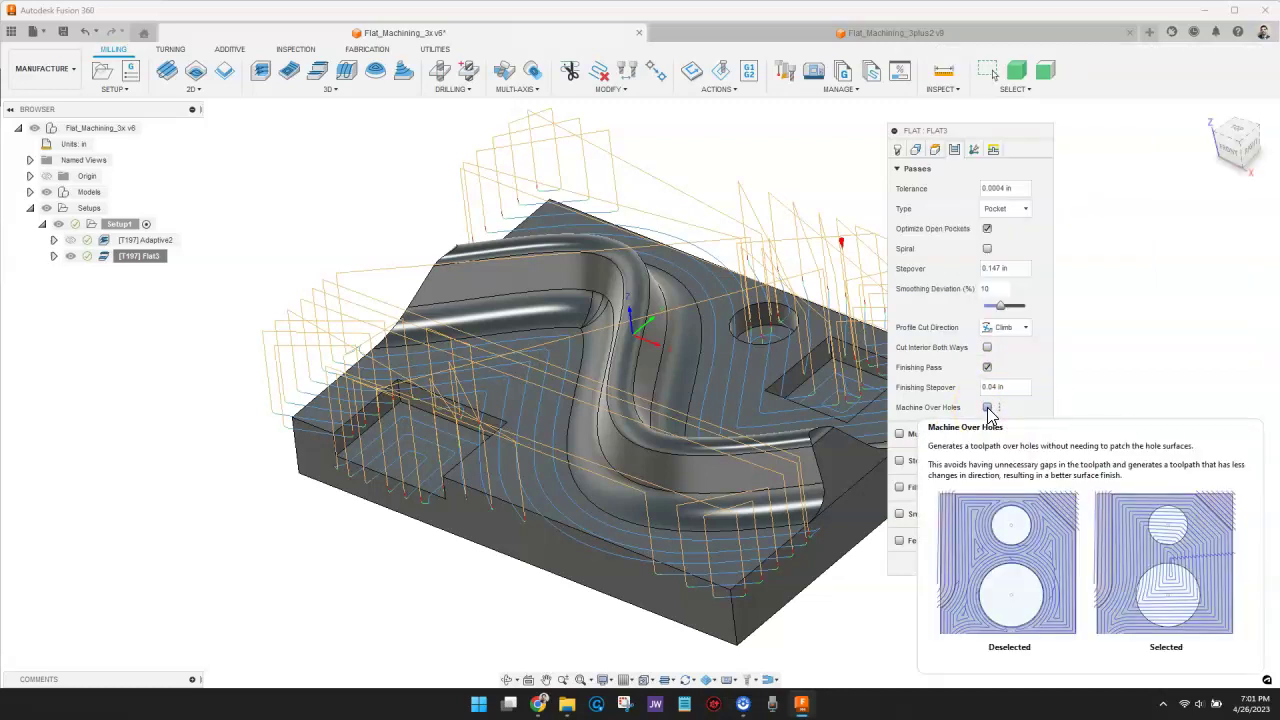
pyautogui.click(987, 408)
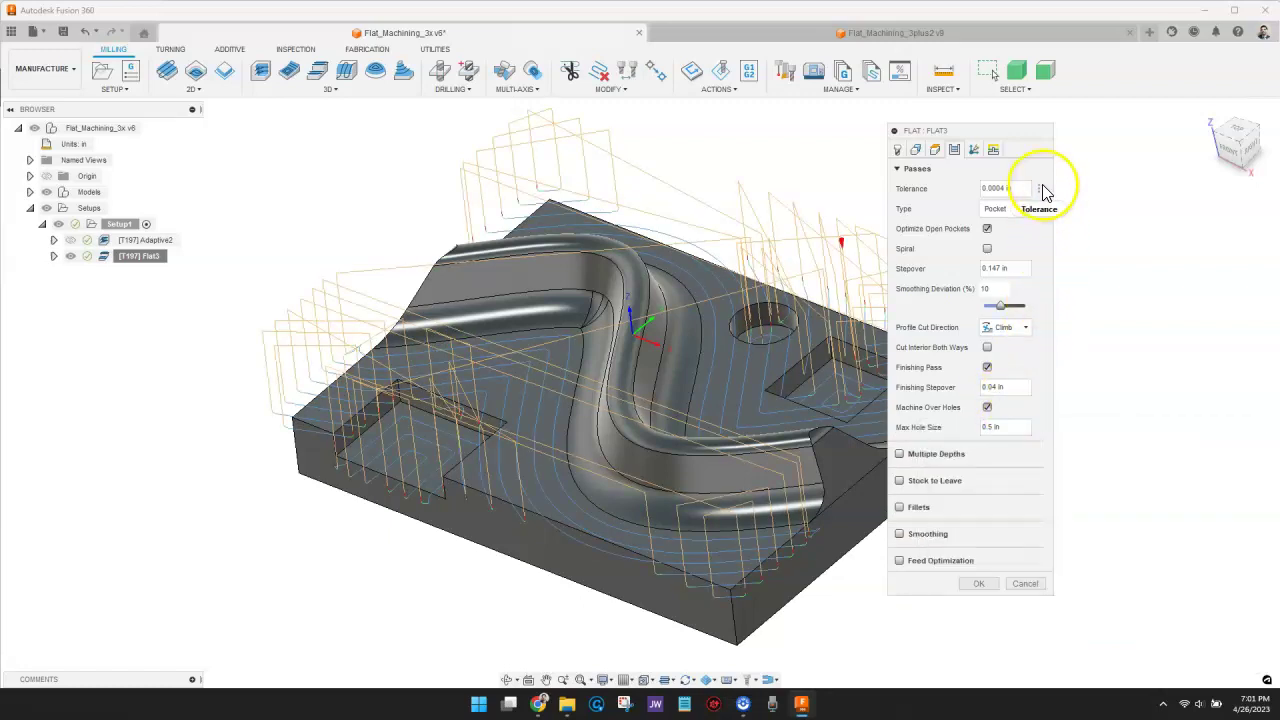
# Set Flat3's retraction policy to minimum retraction and regenerate the toolpath
pyautogui.click(991, 151)
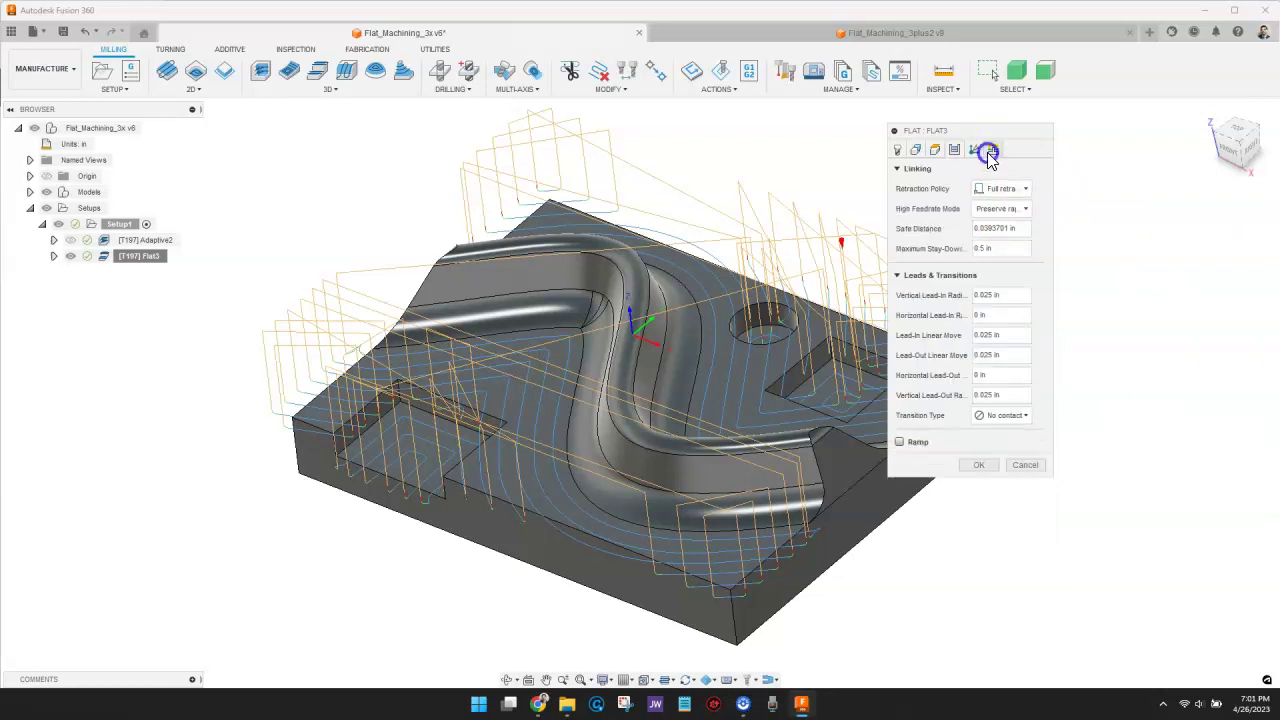
pyautogui.click(1027, 189)
pyautogui.click(1016, 221)
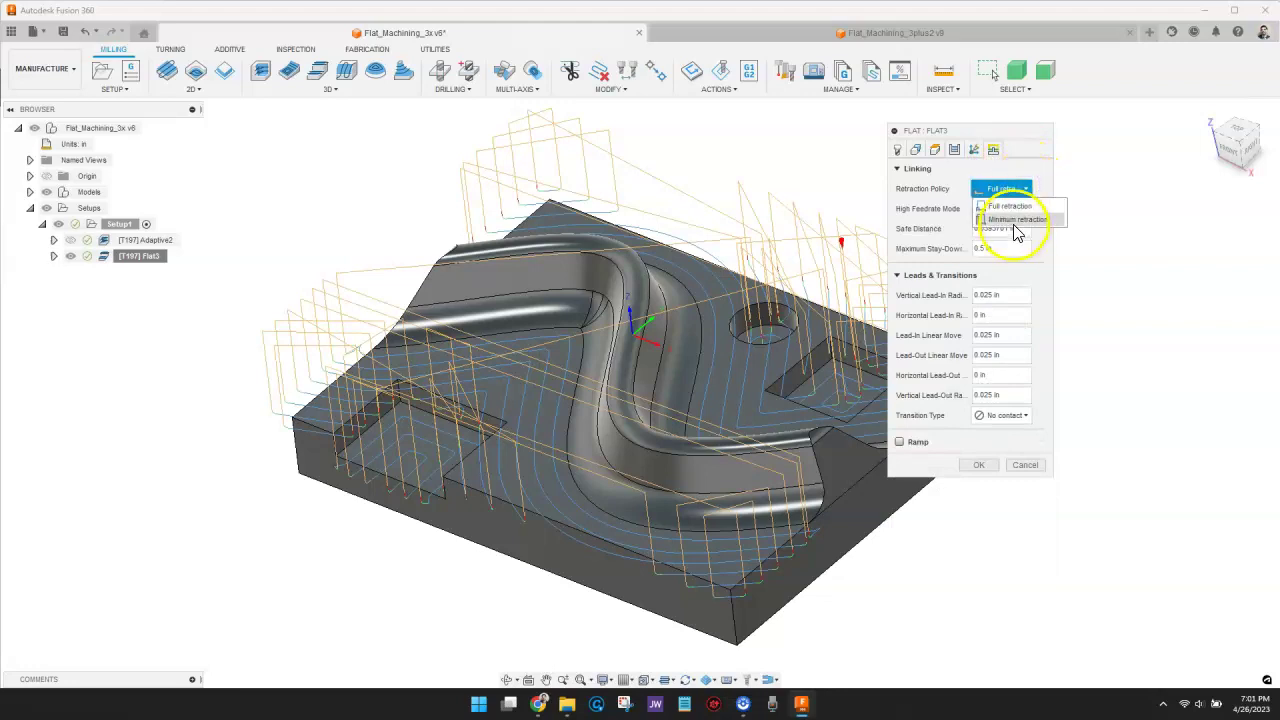
pyautogui.click(977, 466)
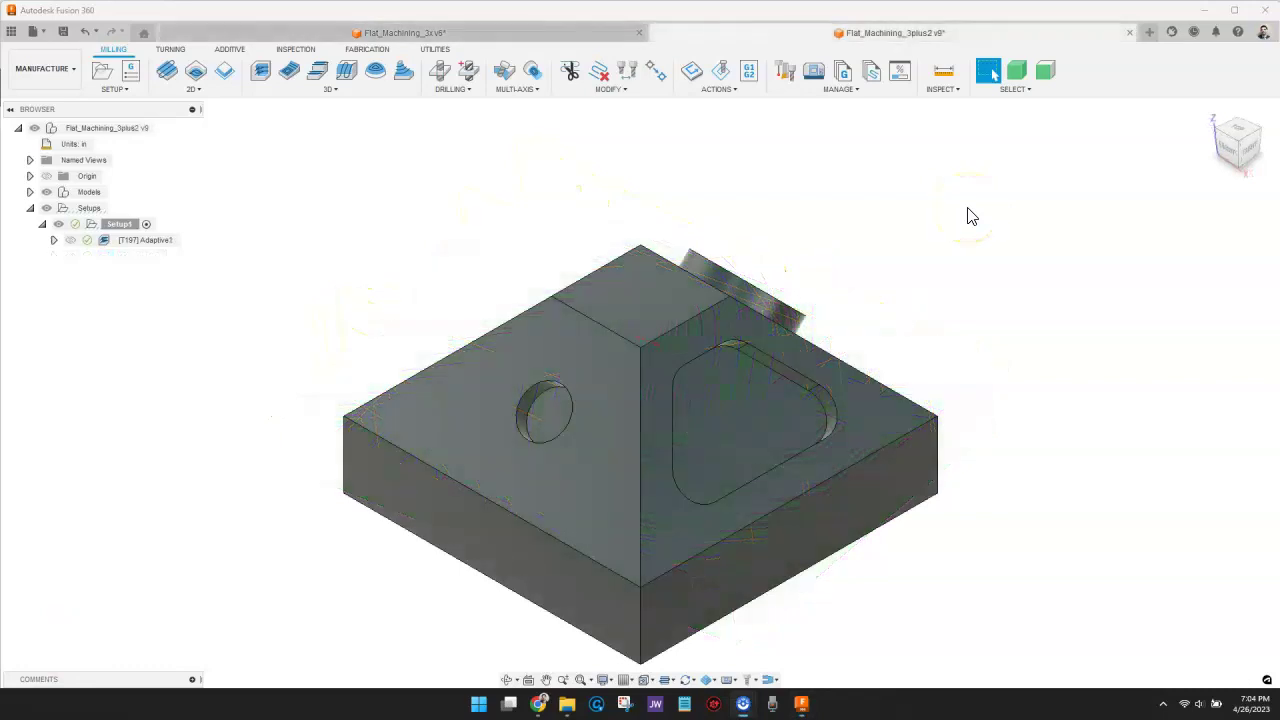
# Show the Adaptive1 roughing toolpath on the 3+2 part, viewed from an isometric angle
pyautogui.moveTo(1232, 135)
pyautogui.keyDown('shift'); pyautogui.mouseDown(button='middle')
pyautogui.moveTo(1129, 137)
pyautogui.moveTo(977, 191)
pyautogui.moveTo(934, 223)
pyautogui.moveTo(1235, 140)
pyautogui.mouseUp(button='middle'); pyautogui.keyUp('shift')
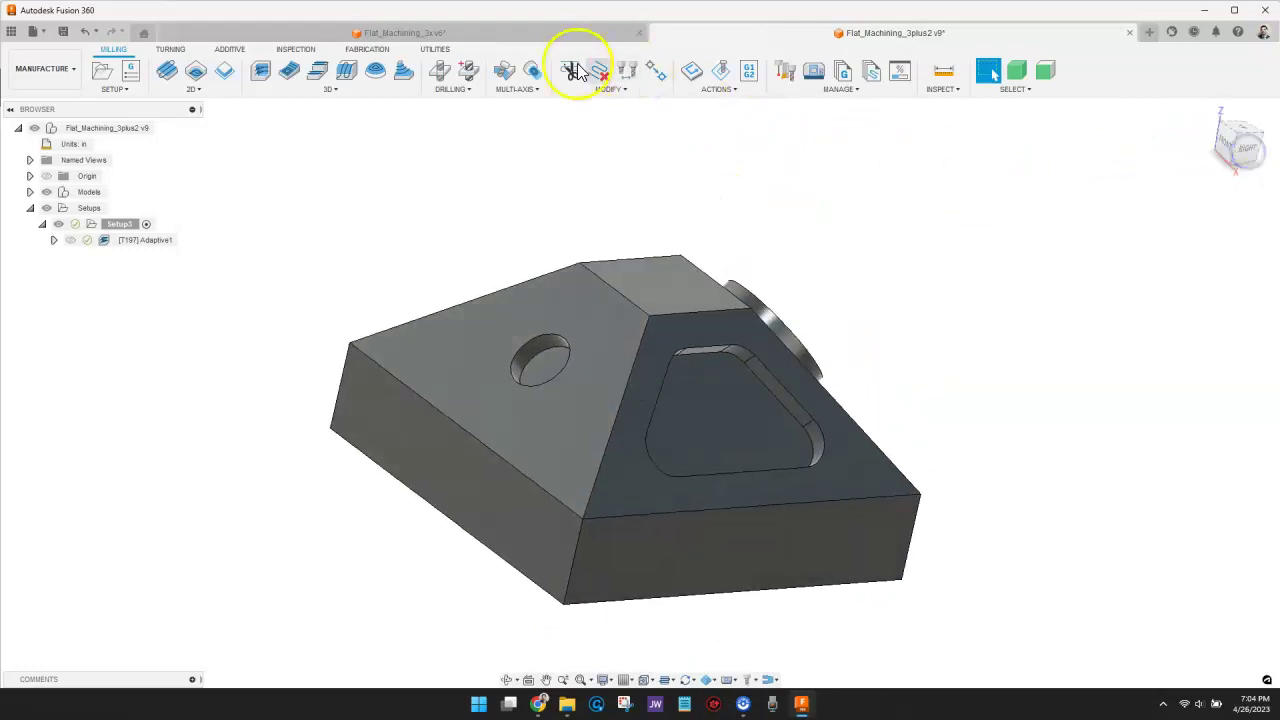
pyautogui.click(149, 241)
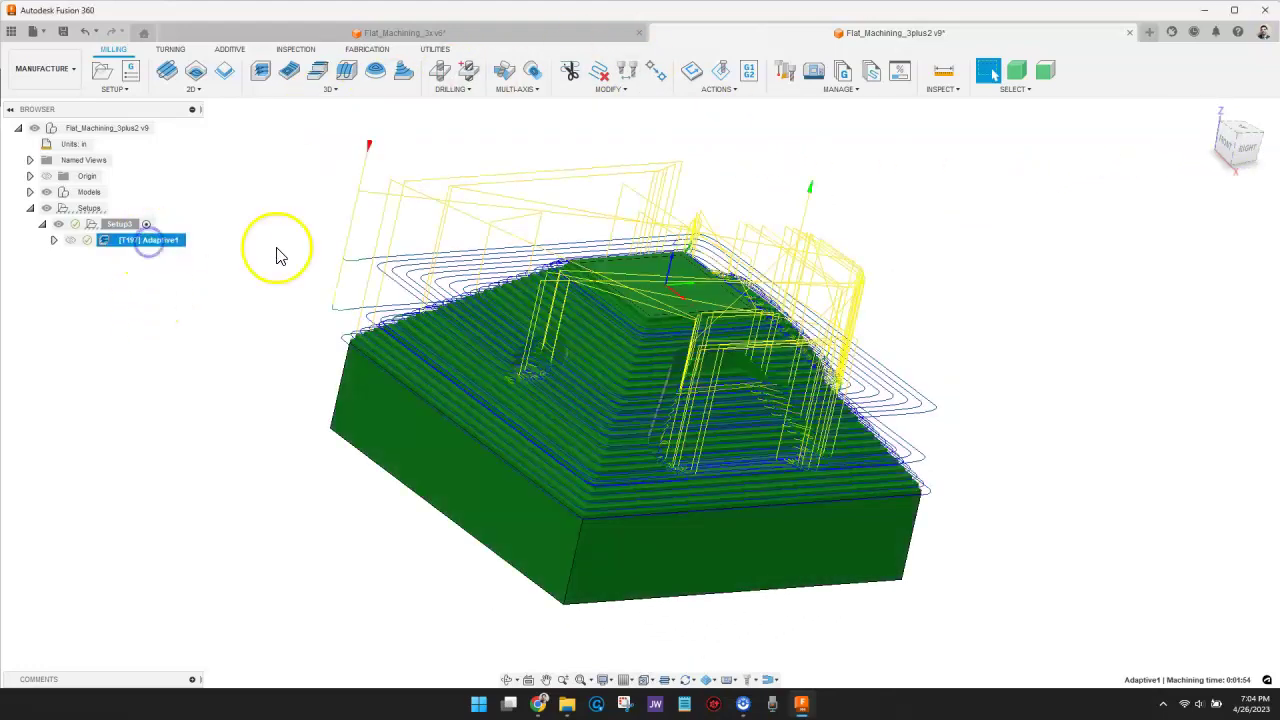
pyautogui.click(1224, 143)
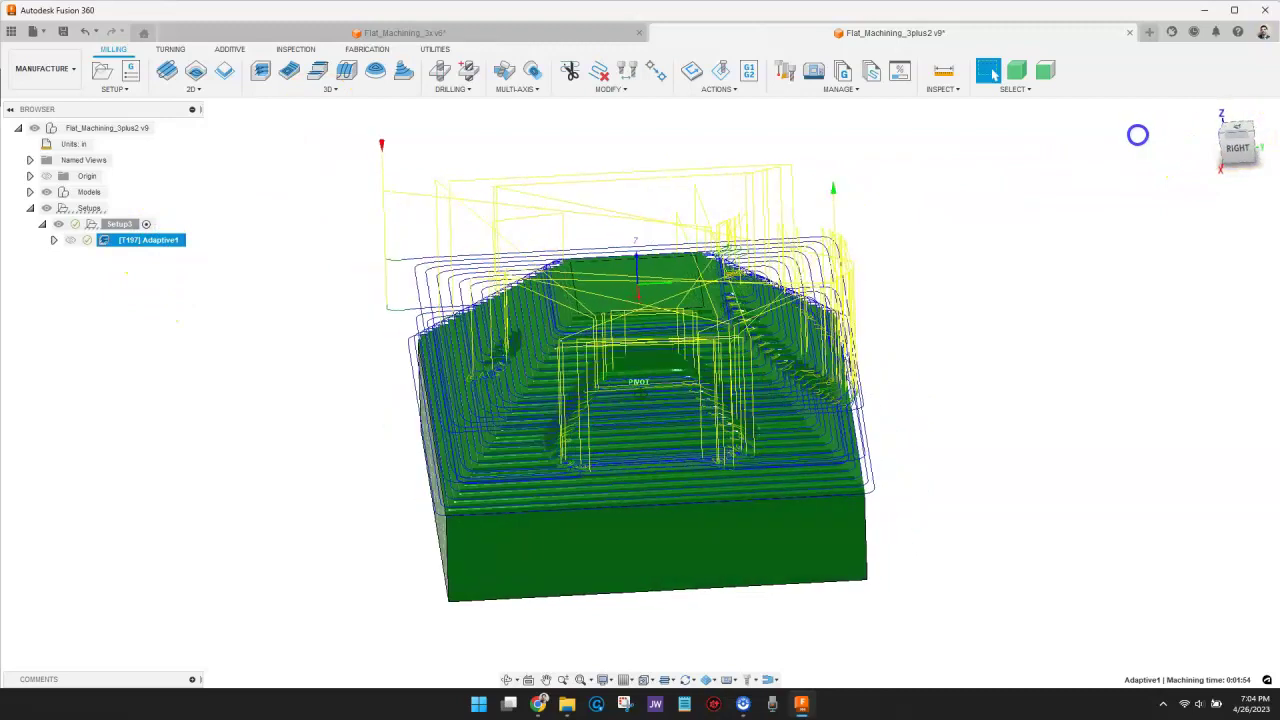
pyautogui.keyDown('shift'); pyautogui.moveTo(1138, 134); pyautogui.dragTo(1200, 134, button='middle'); pyautogui.keyUp('shift')
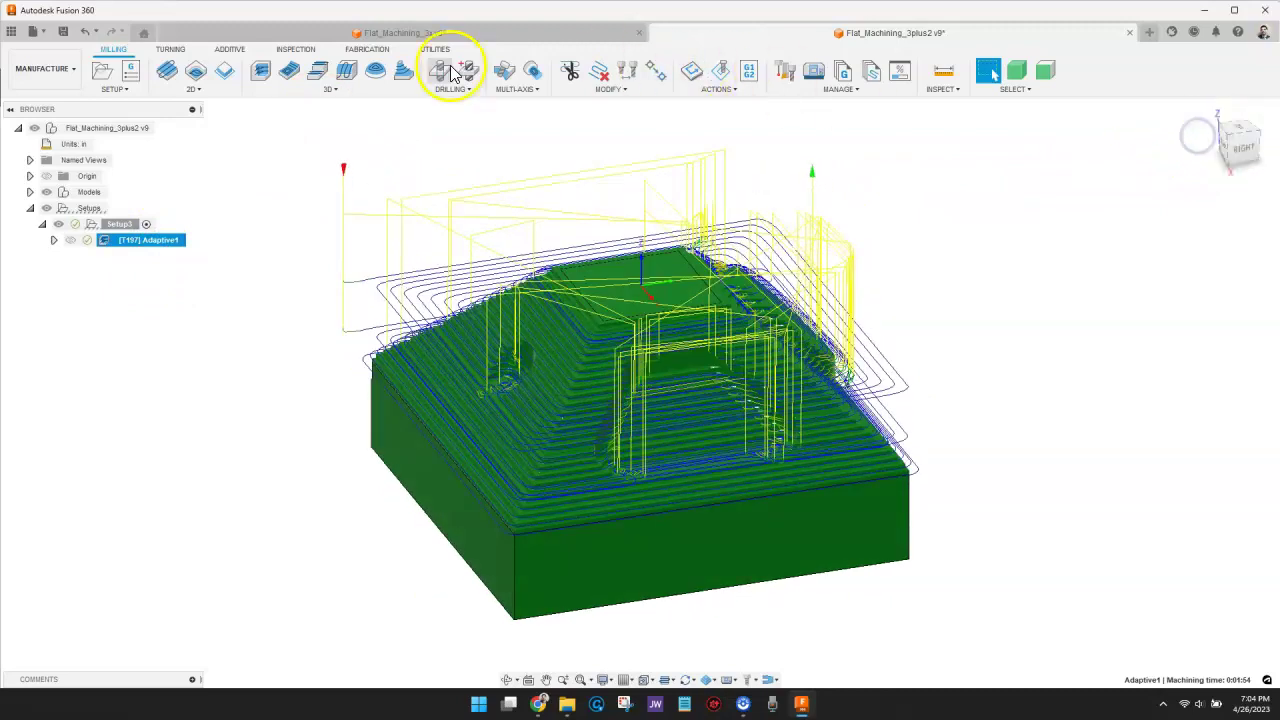
# Start a Flat finishing operation on the 3+2 part and change its pass type from Pocket to Parallel
pyautogui.click(330, 89)
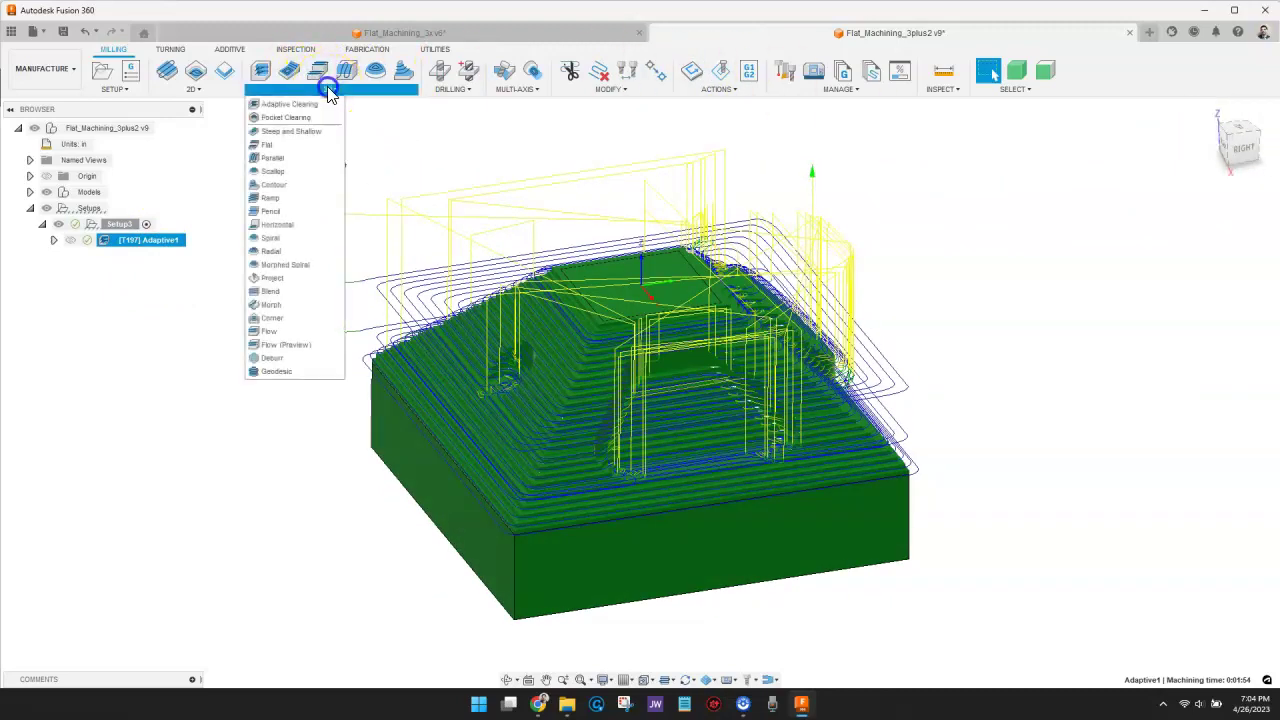
pyautogui.click(287, 150)
pyautogui.moveTo(994, 144); pyautogui.dragTo(1034, 137)
pyautogui.click(996, 147)
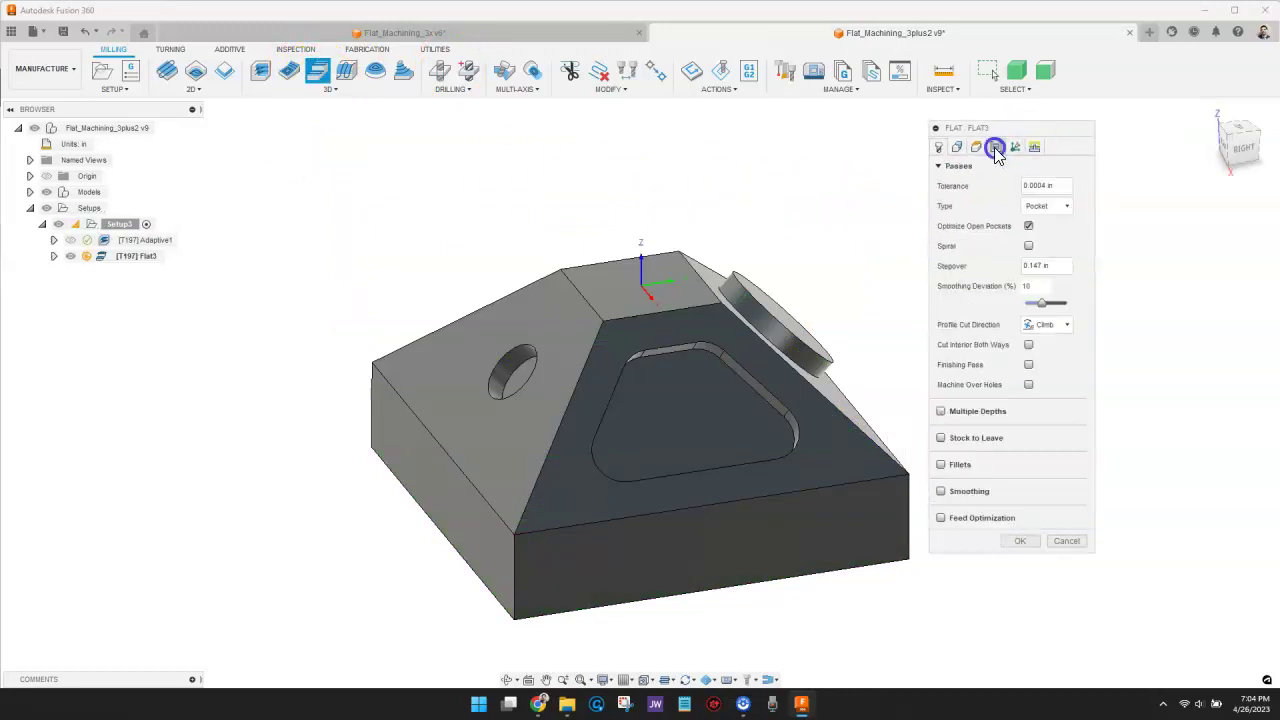
pyautogui.click(1064, 206)
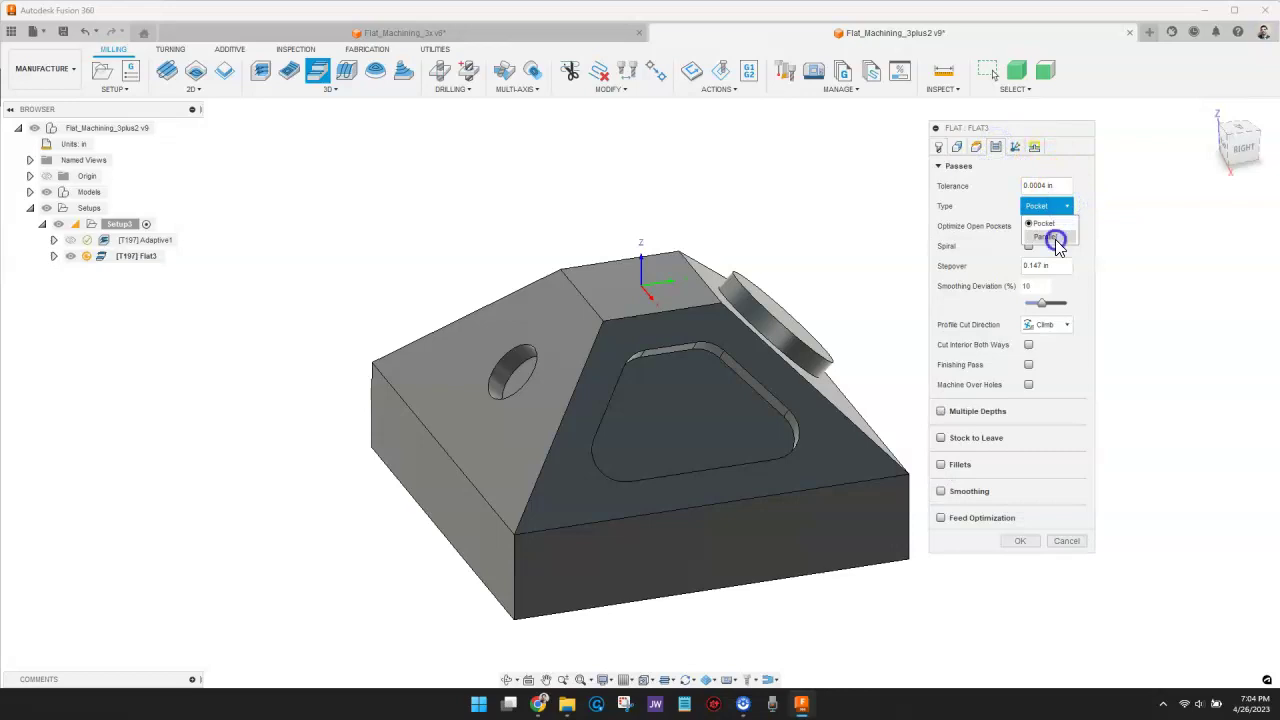
pyautogui.click(1050, 237)
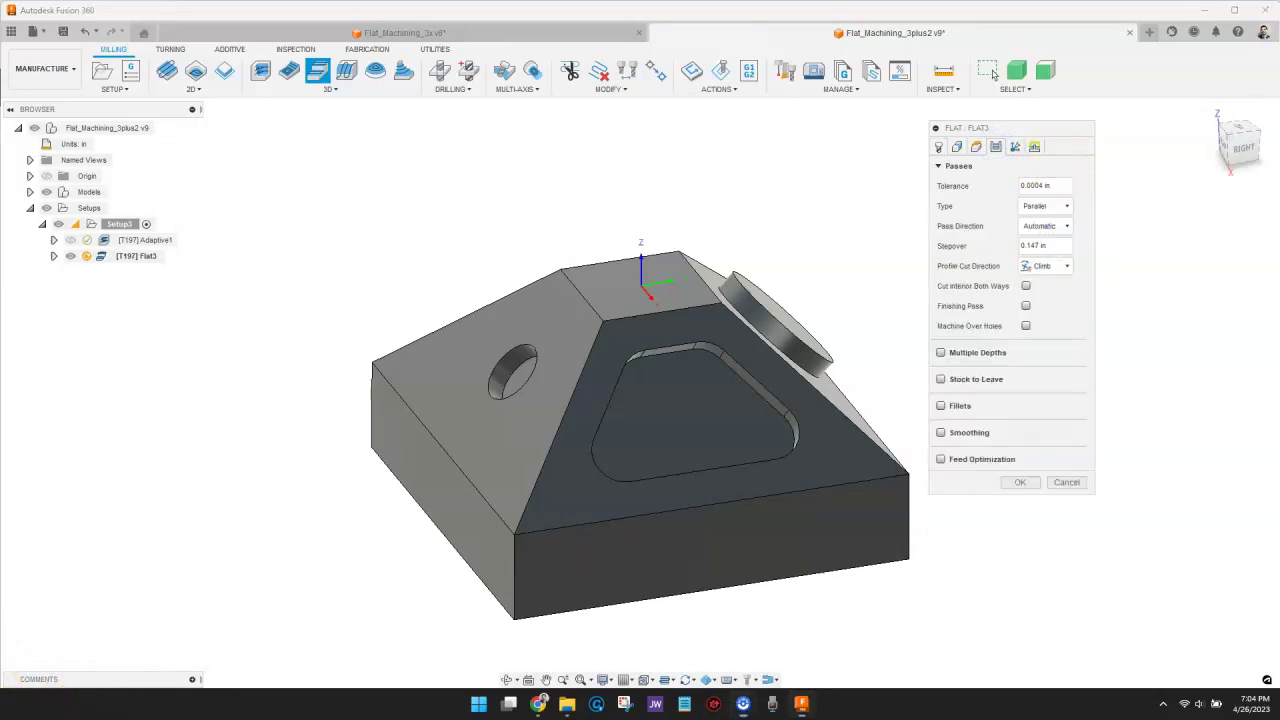
# Turn on Avoid/Touch Surfaces in Flat3's geometry settings with the mode set to Touch
pyautogui.click(957, 149)
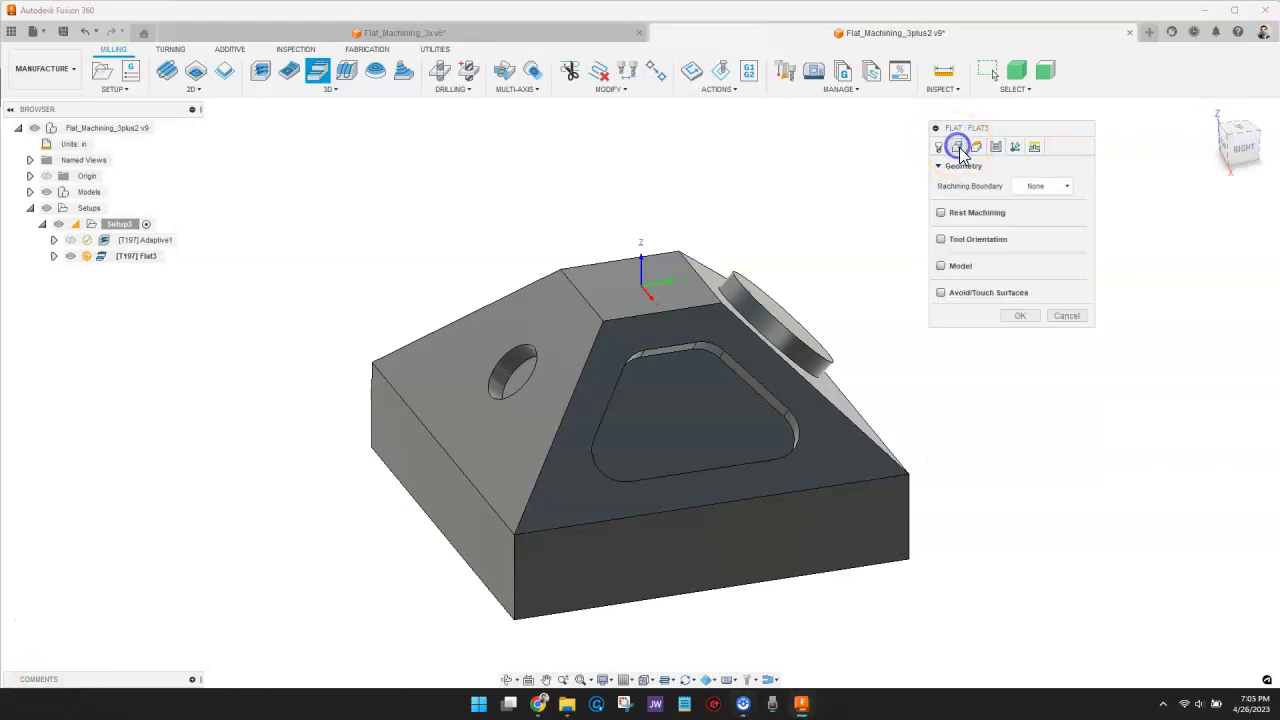
pyautogui.click(942, 294)
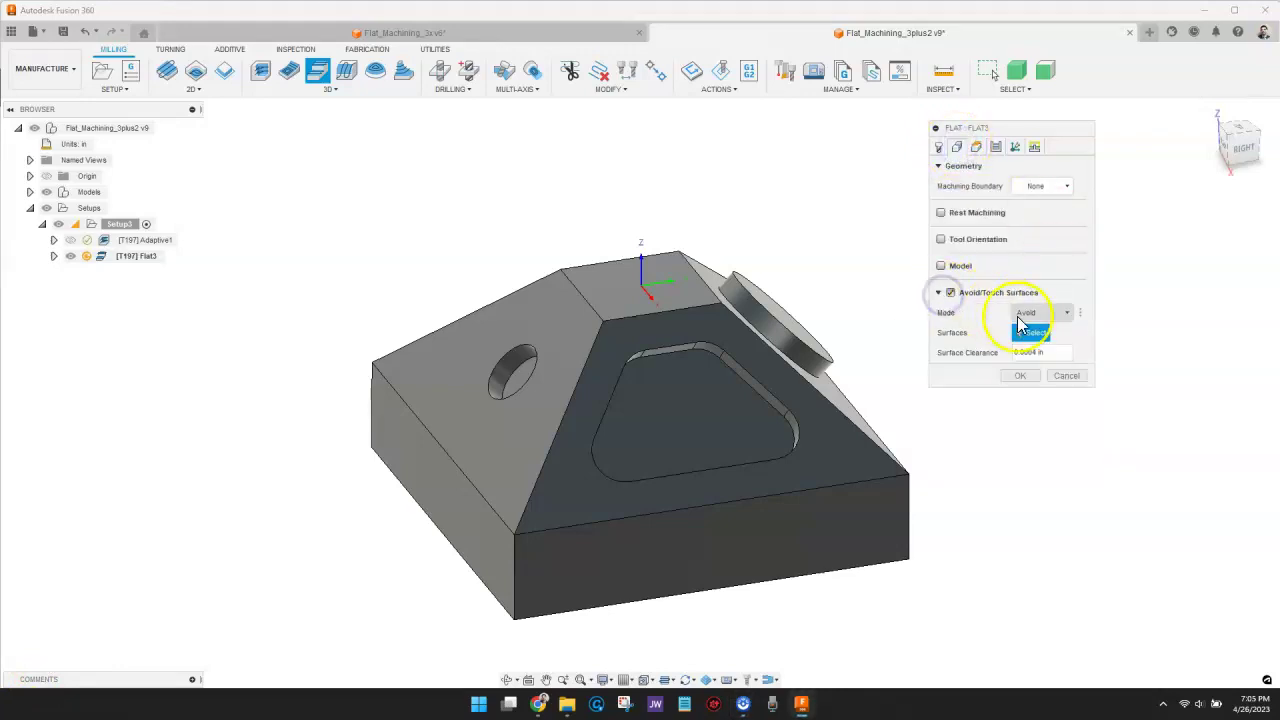
pyautogui.click(1067, 314)
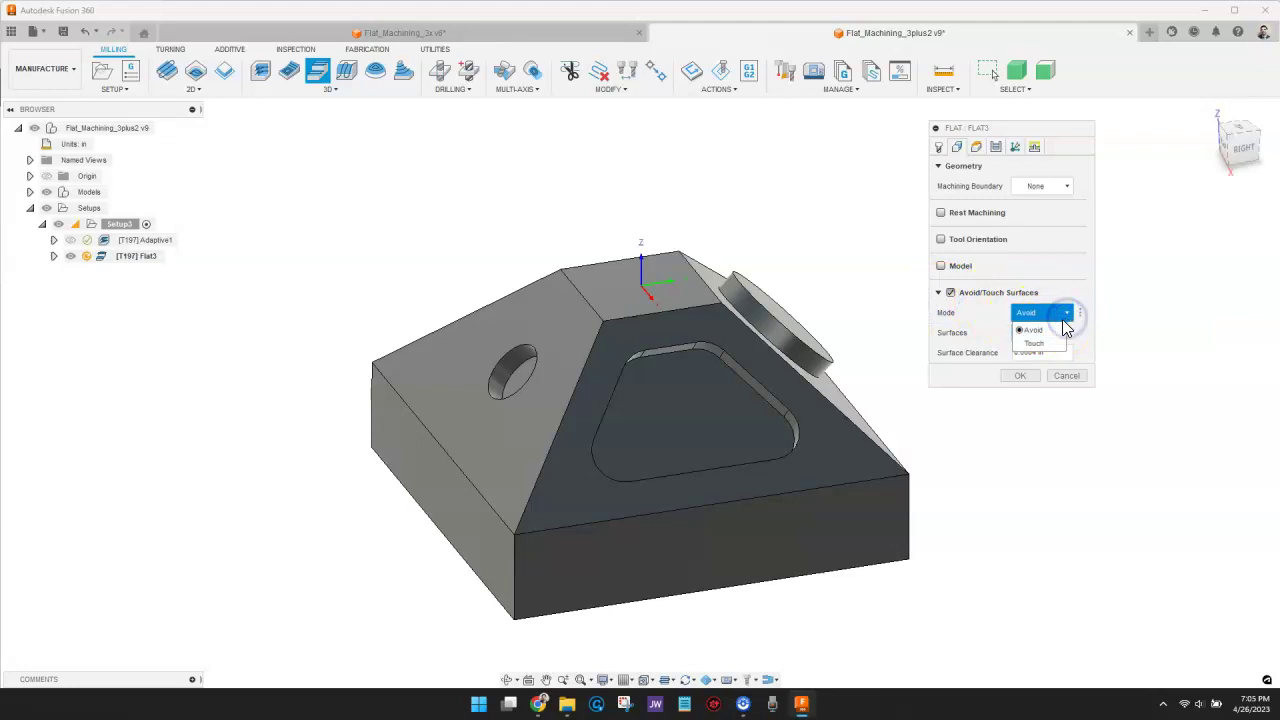
pyautogui.click(1034, 345)
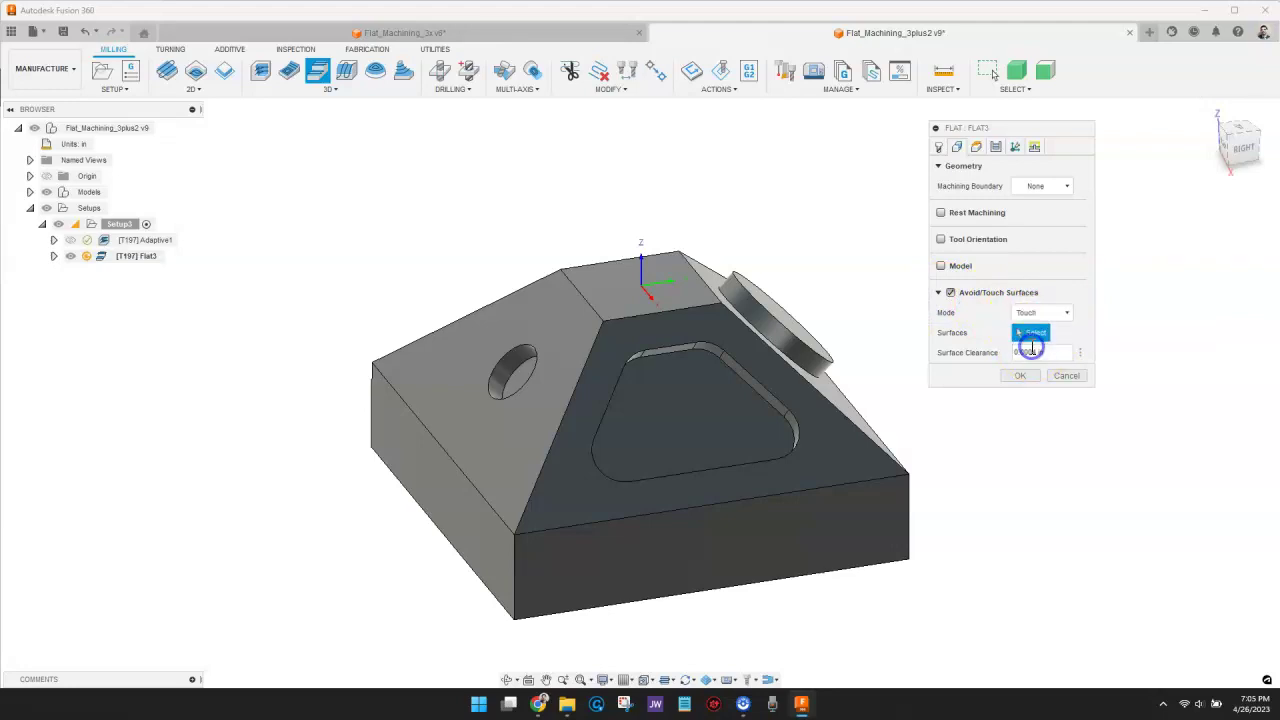
# Select both sloped faces, the top face, pocket floor and circular boss face as touch surfaces
pyautogui.keyDown('shift'); pyautogui.moveTo(929, 380); pyautogui.dragTo(637, 431, button='middle'); pyautogui.keyUp('shift')
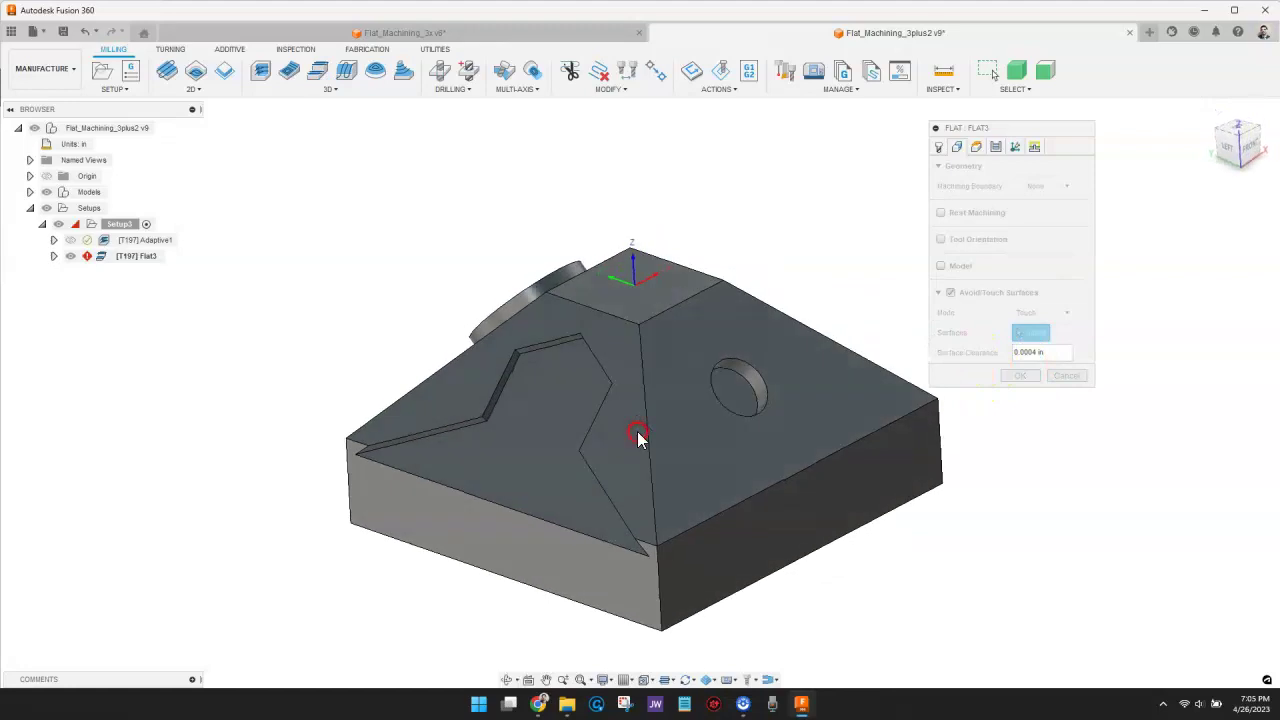
pyautogui.click(626, 432)
pyautogui.click(684, 432)
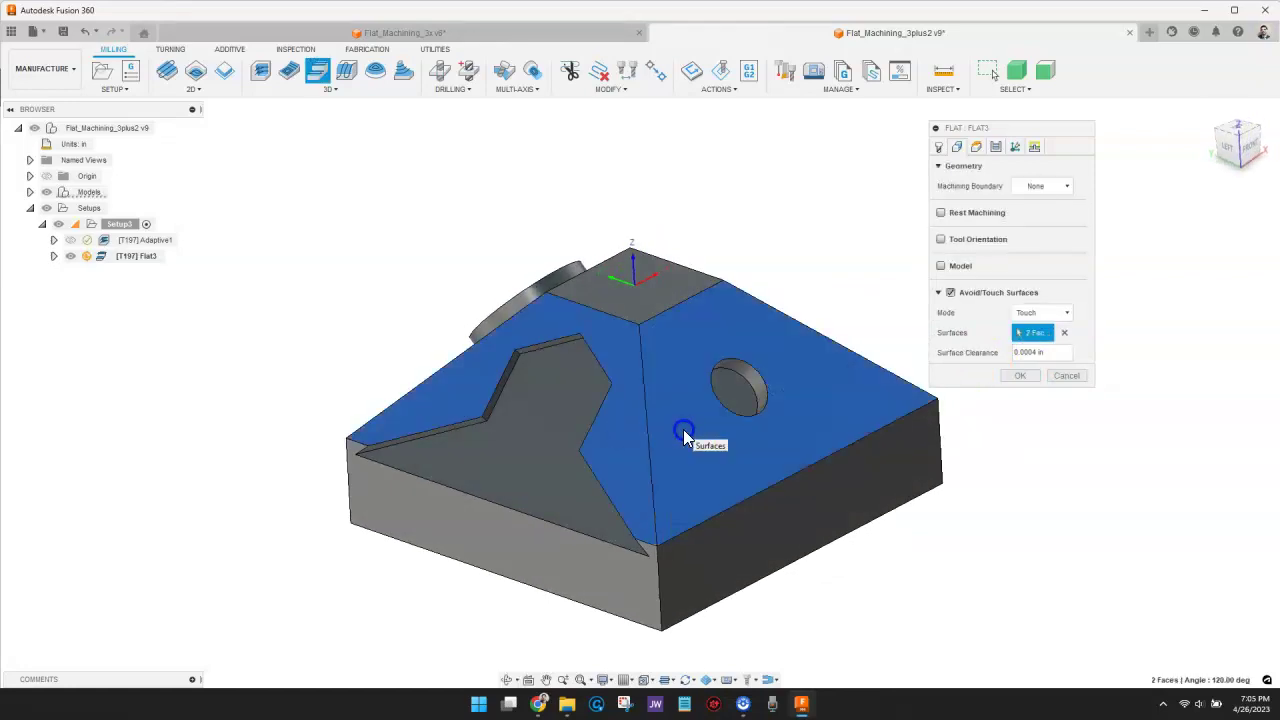
pyautogui.click(666, 296)
pyautogui.keyDown('shift'); pyautogui.moveTo(774, 271); pyautogui.dragTo(640, 330, button='middle'); pyautogui.keyUp('shift')
pyautogui.click(795, 389)
pyautogui.keyDown('shift'); pyautogui.moveTo(795, 389); pyautogui.dragTo(735, 389, button='middle'); pyautogui.keyUp('shift')
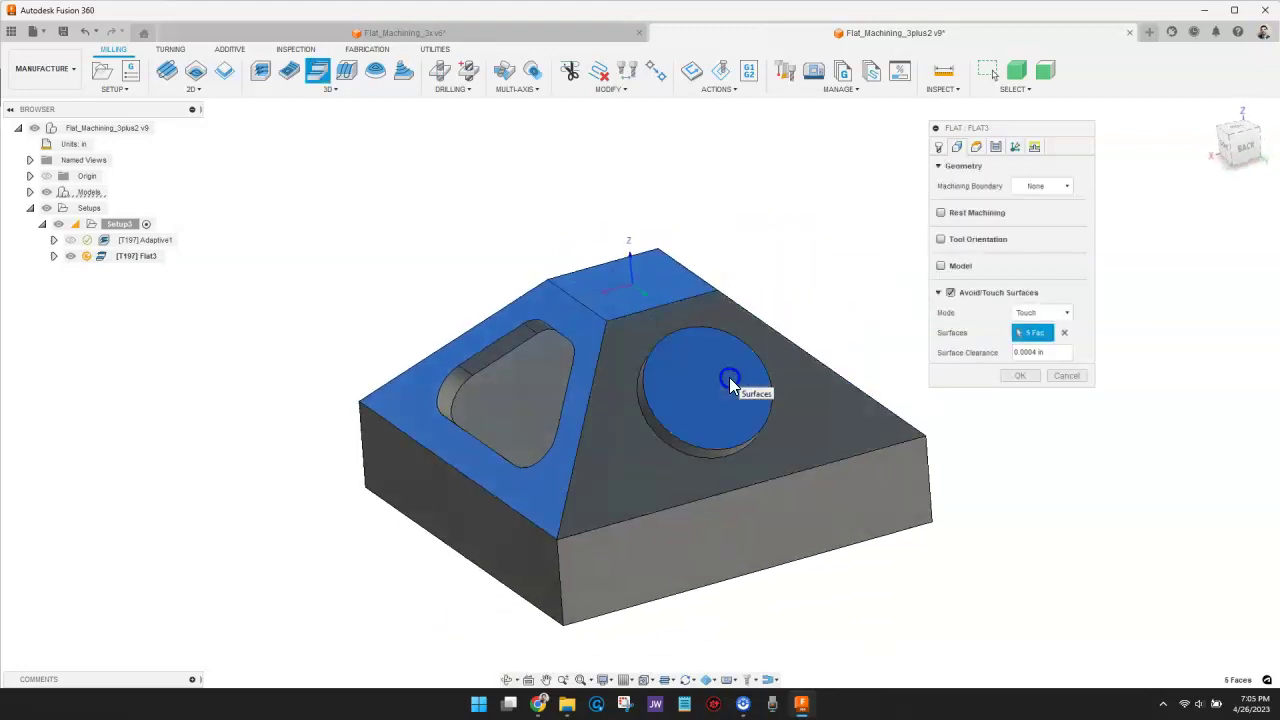
pyautogui.click(733, 384)
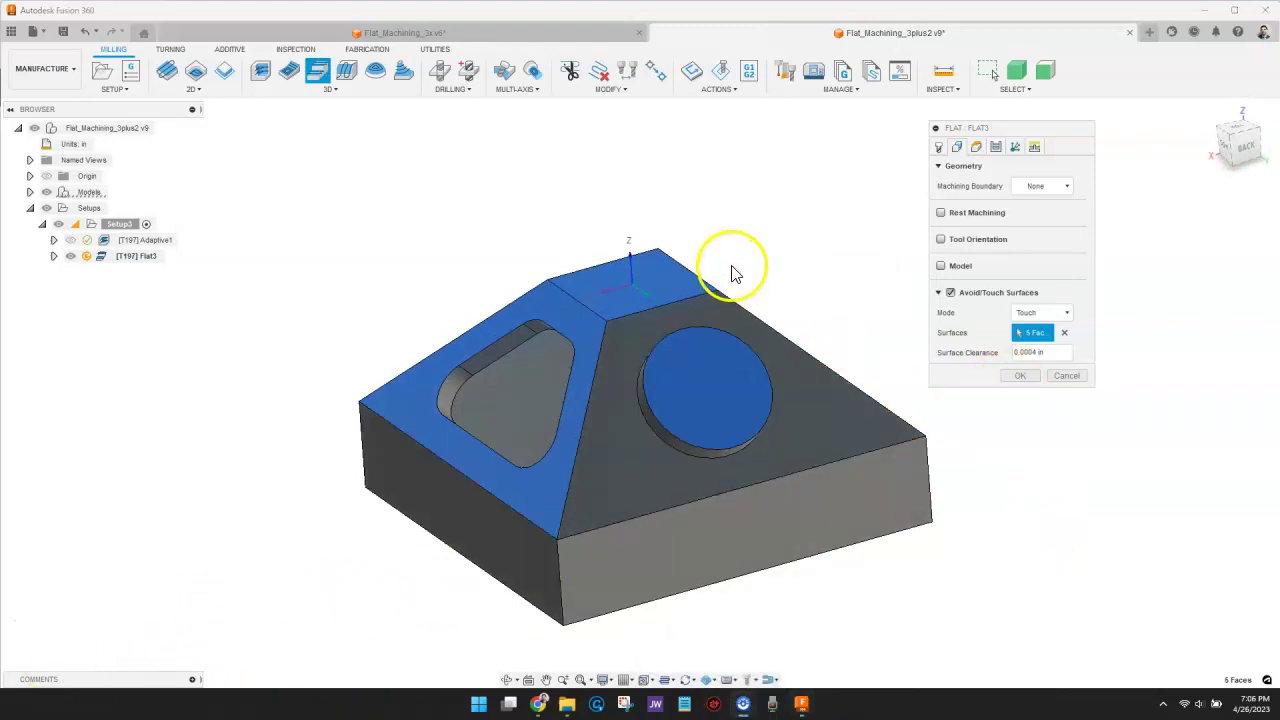
pyautogui.click(996, 147)
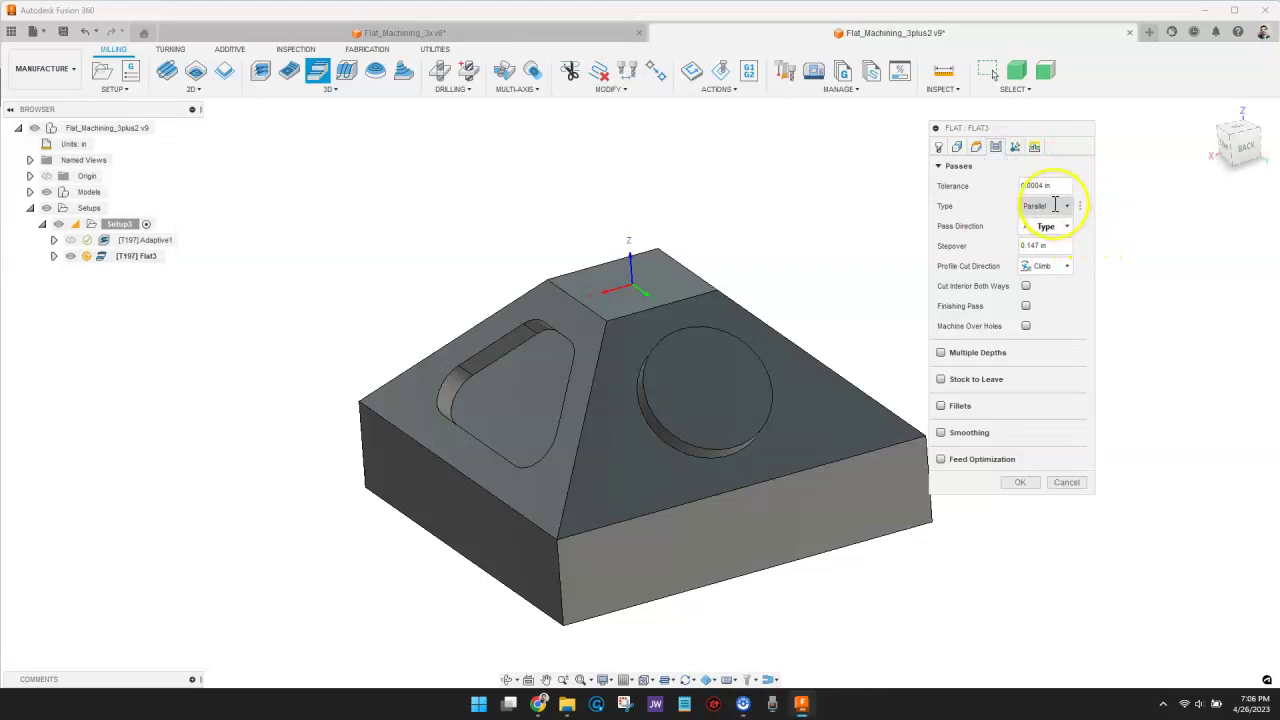
# Enable Machine Inclined Flats for Flat3, keeping the Setup Z axis reference and 0–90 deg tilt
pyautogui.moveTo(1055, 205)
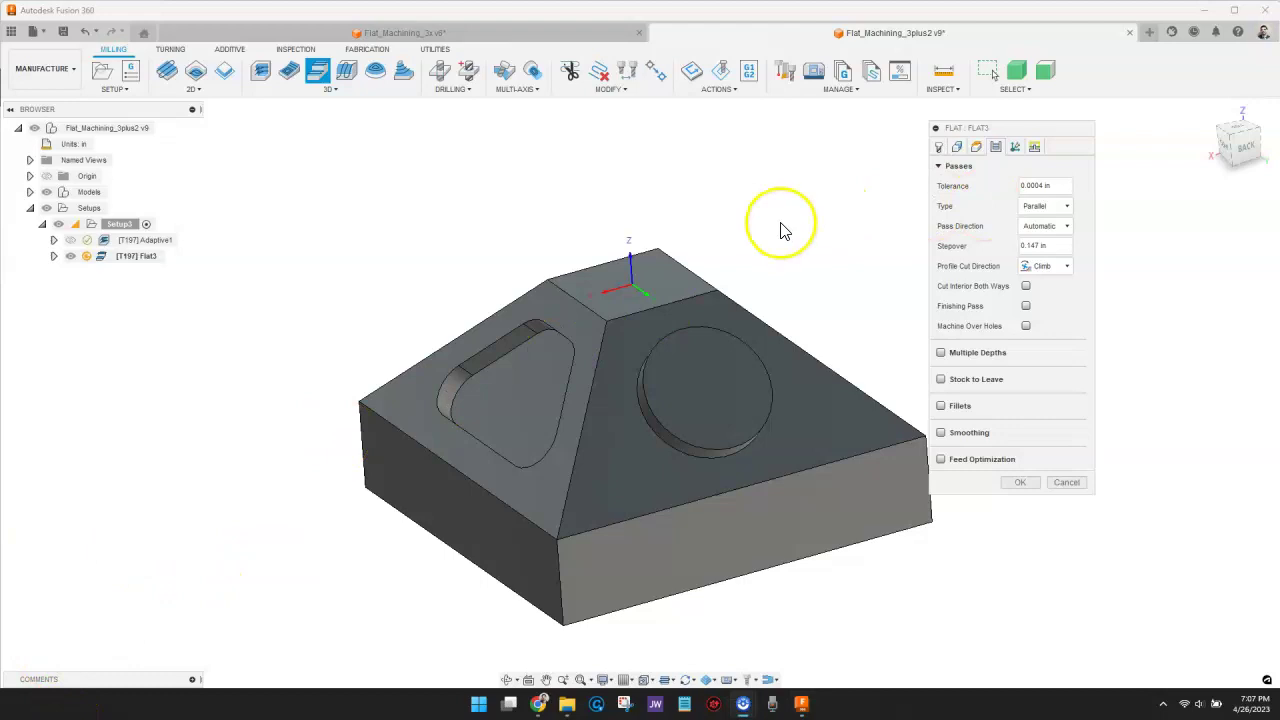
pyautogui.click(1034, 147)
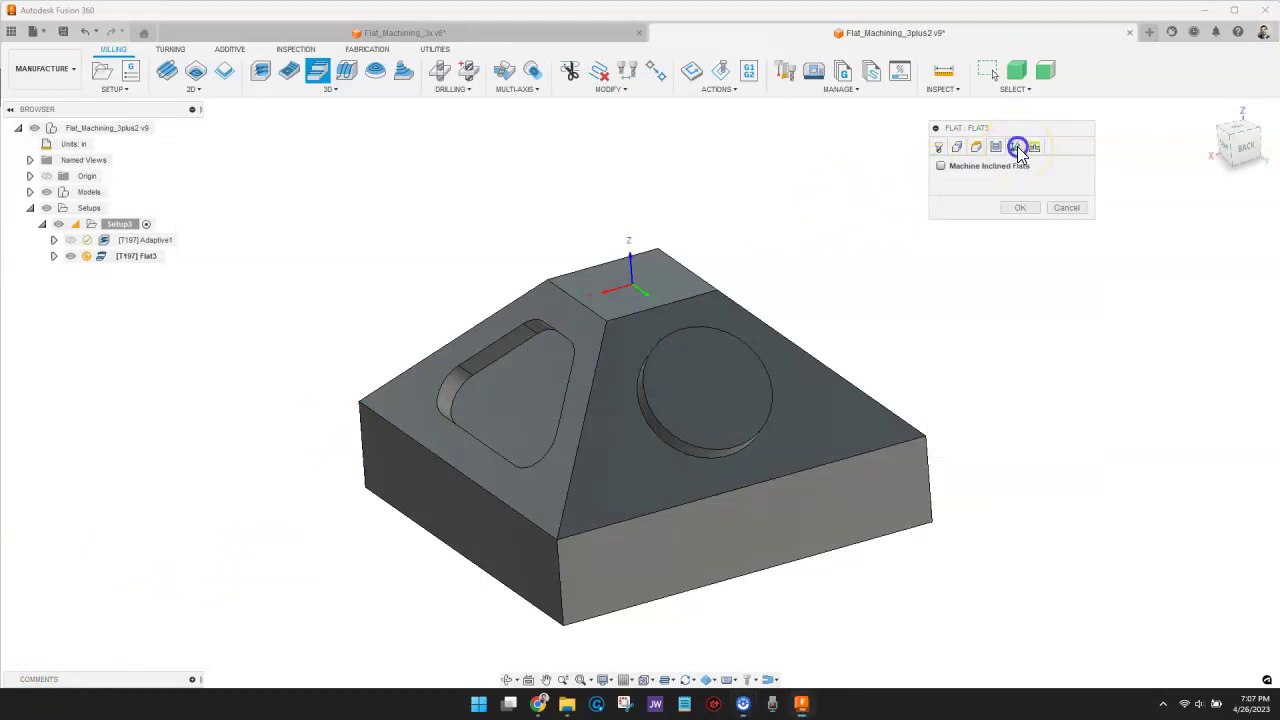
pyautogui.click(940, 167)
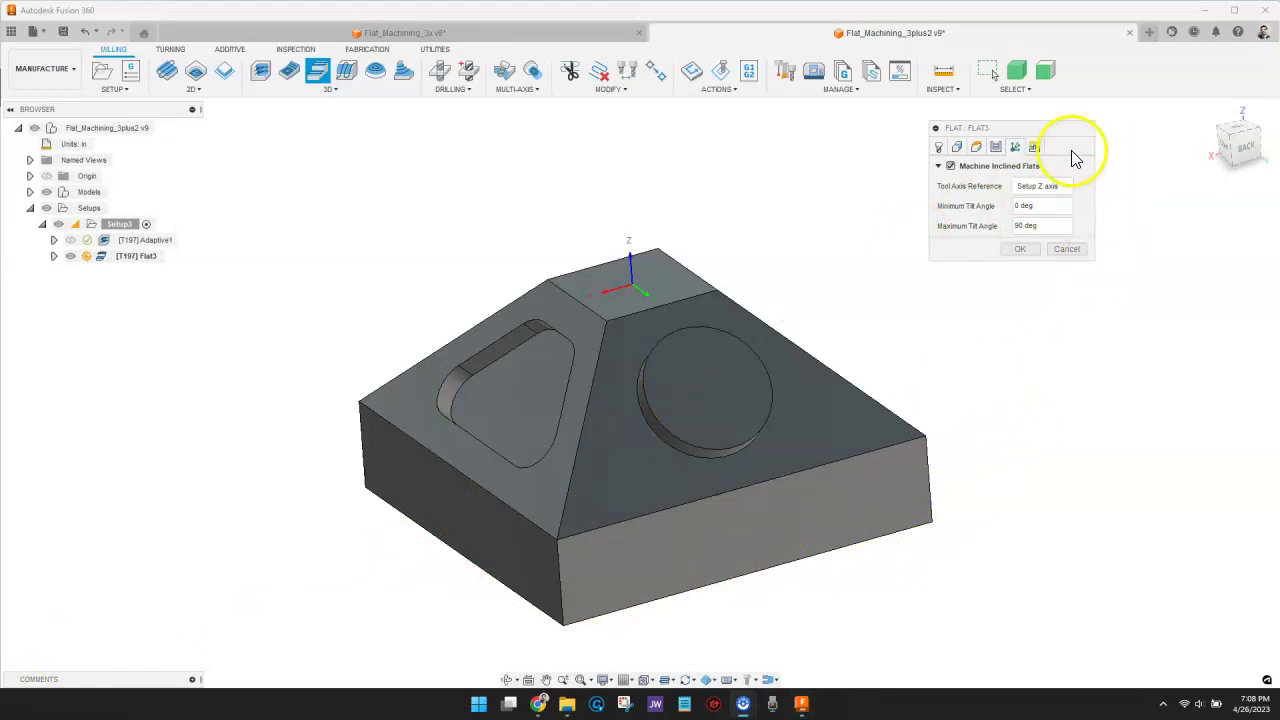
# Switch Flat3 to minimum retraction, enable machining over holes up to 0.5 in, and generate it
pyautogui.click(1034, 147)
pyautogui.click(1064, 187)
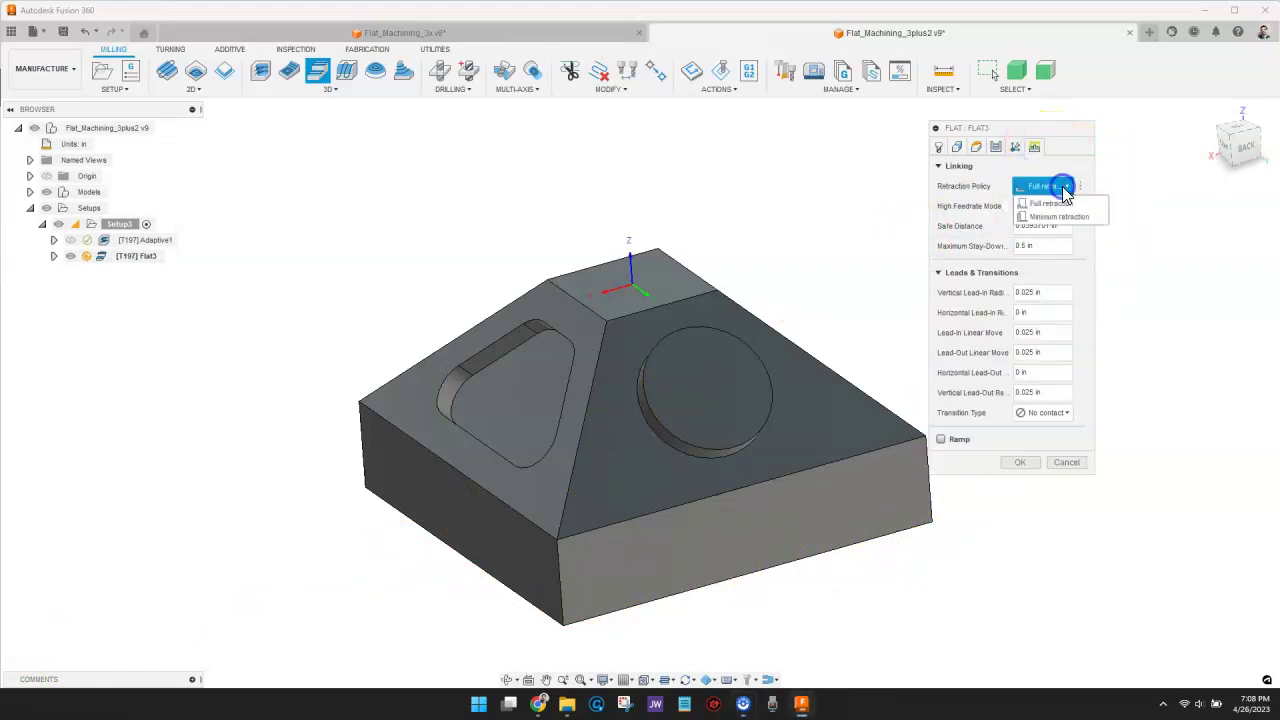
pyautogui.click(1058, 216)
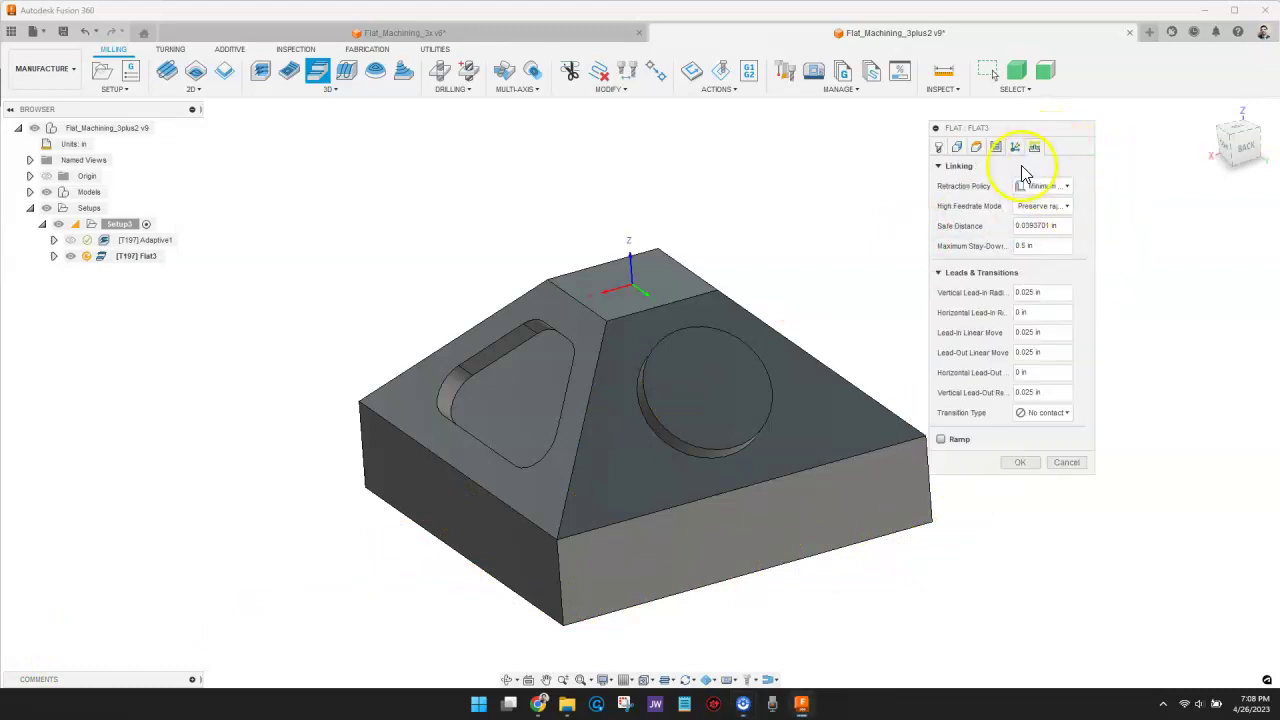
pyautogui.click(997, 148)
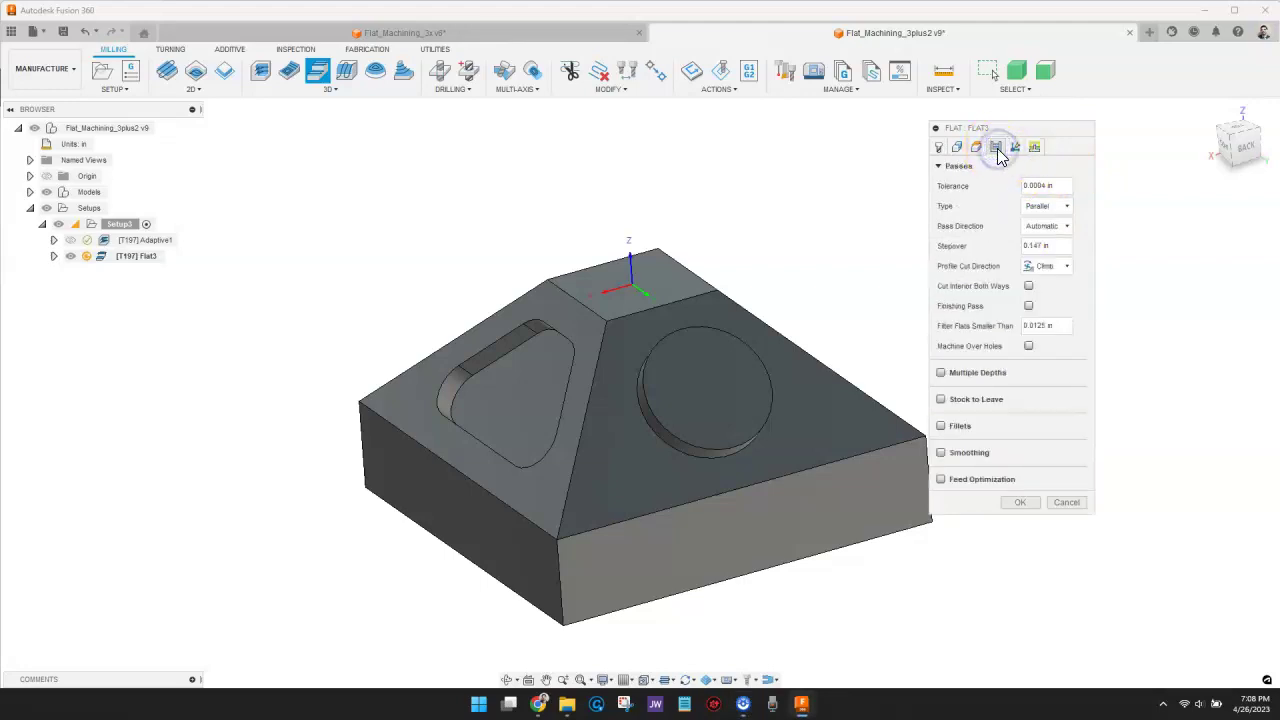
pyautogui.click(1028, 345)
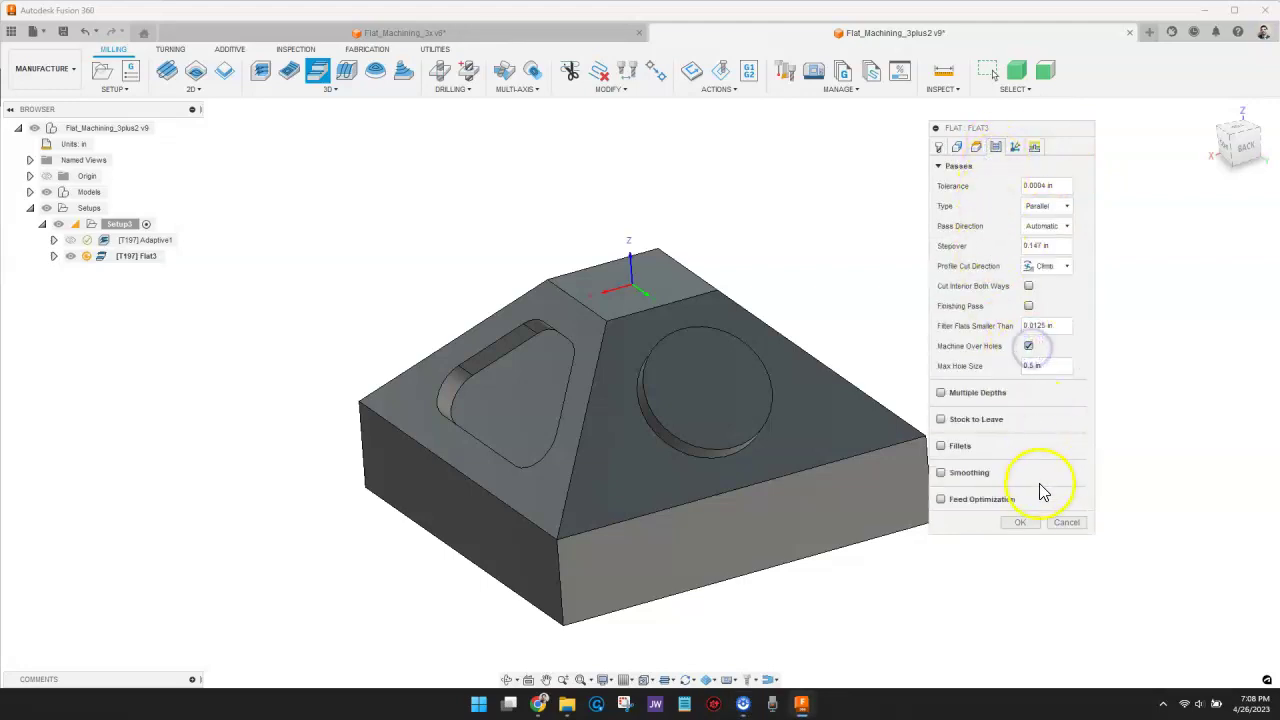
pyautogui.click(1020, 522)
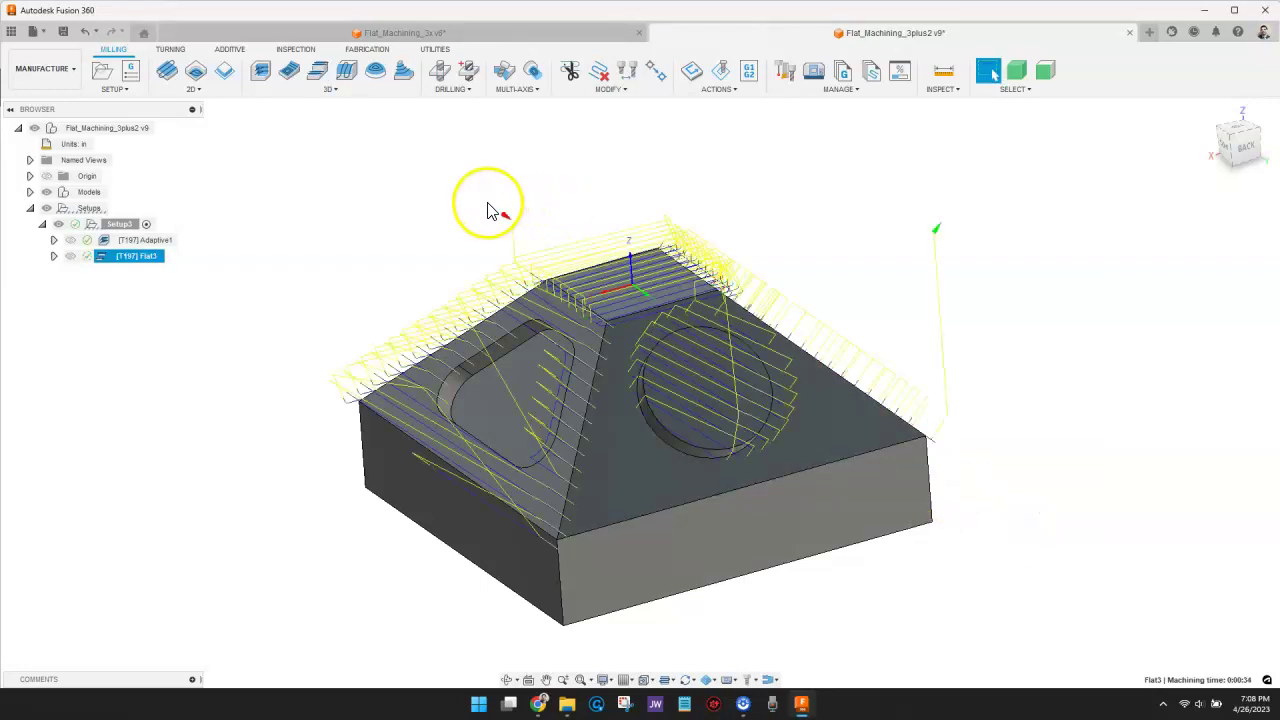
# Orbit the part to inspect the Flat3 parallel toolpath over the sloped faces, pocket floor and boss
pyautogui.keyDown('shift'); pyautogui.moveTo(490, 215); pyautogui.dragTo(353, 394, button='middle'); pyautogui.keyUp('shift')
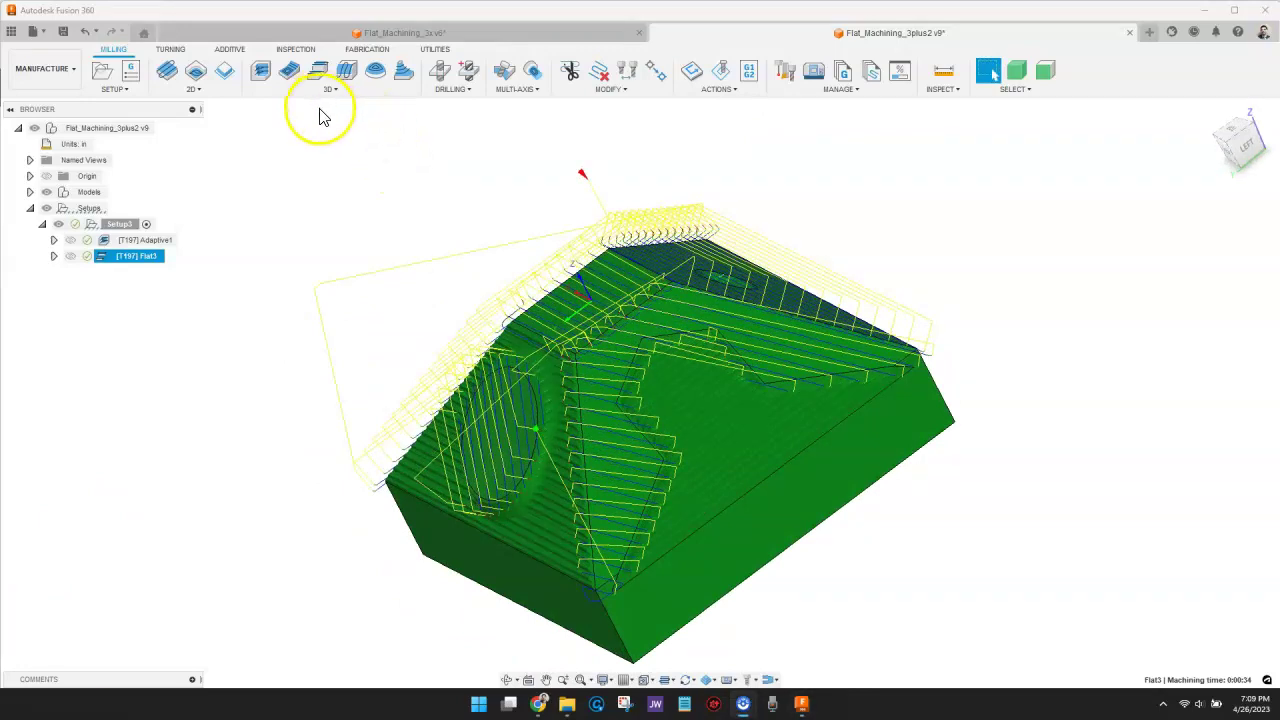
# Start a new 3D Flat finishing operation, Flat4, and set its pass type to Pocket
pyautogui.click(320, 152)
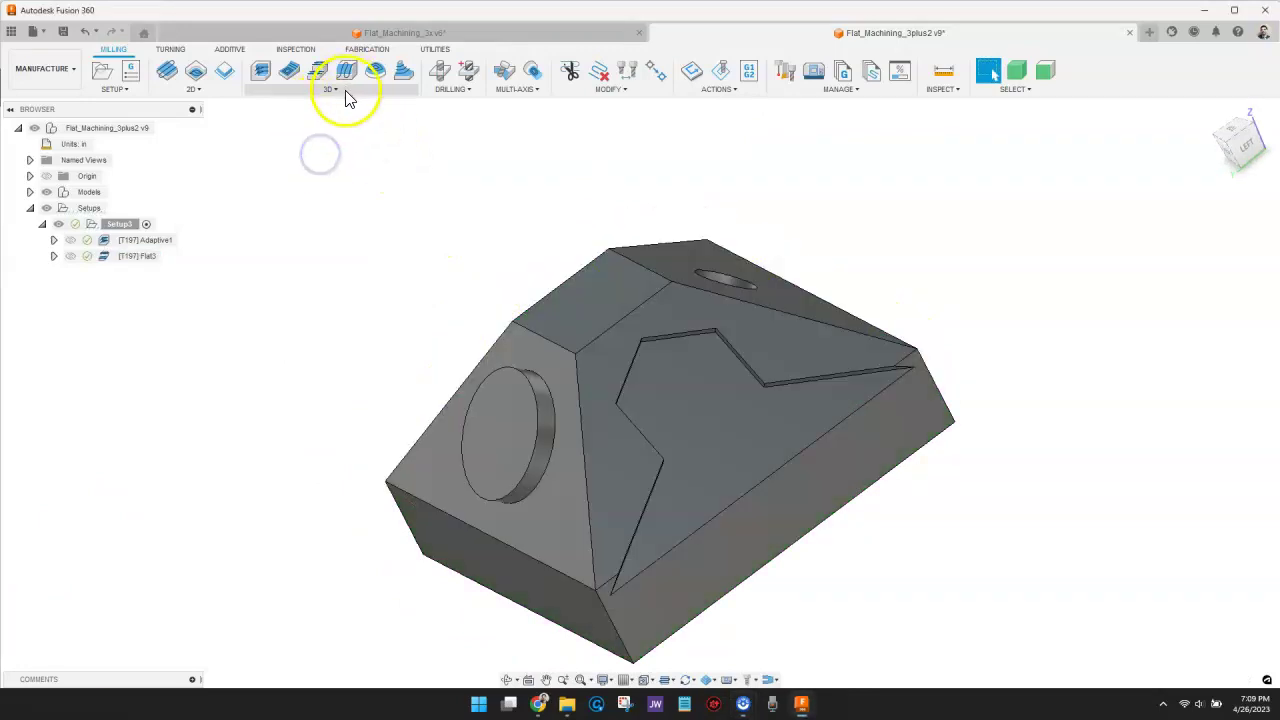
pyautogui.click(343, 92)
pyautogui.click(287, 144)
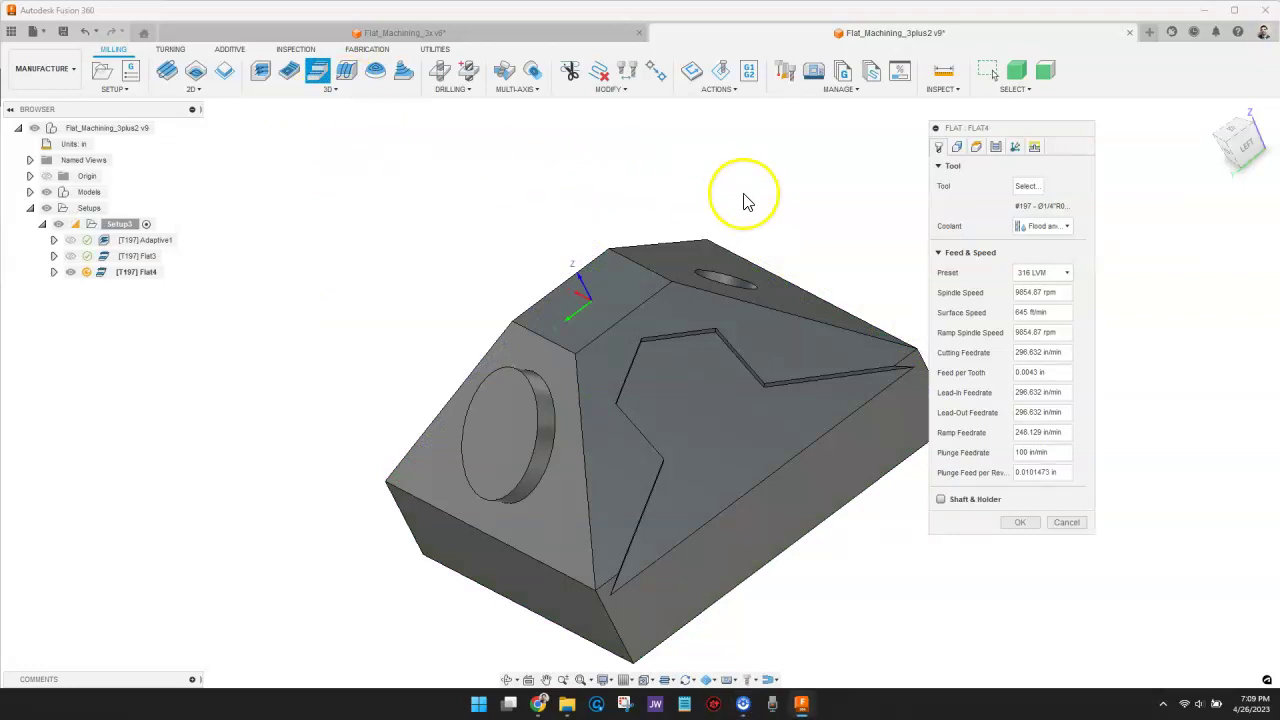
pyautogui.click(996, 148)
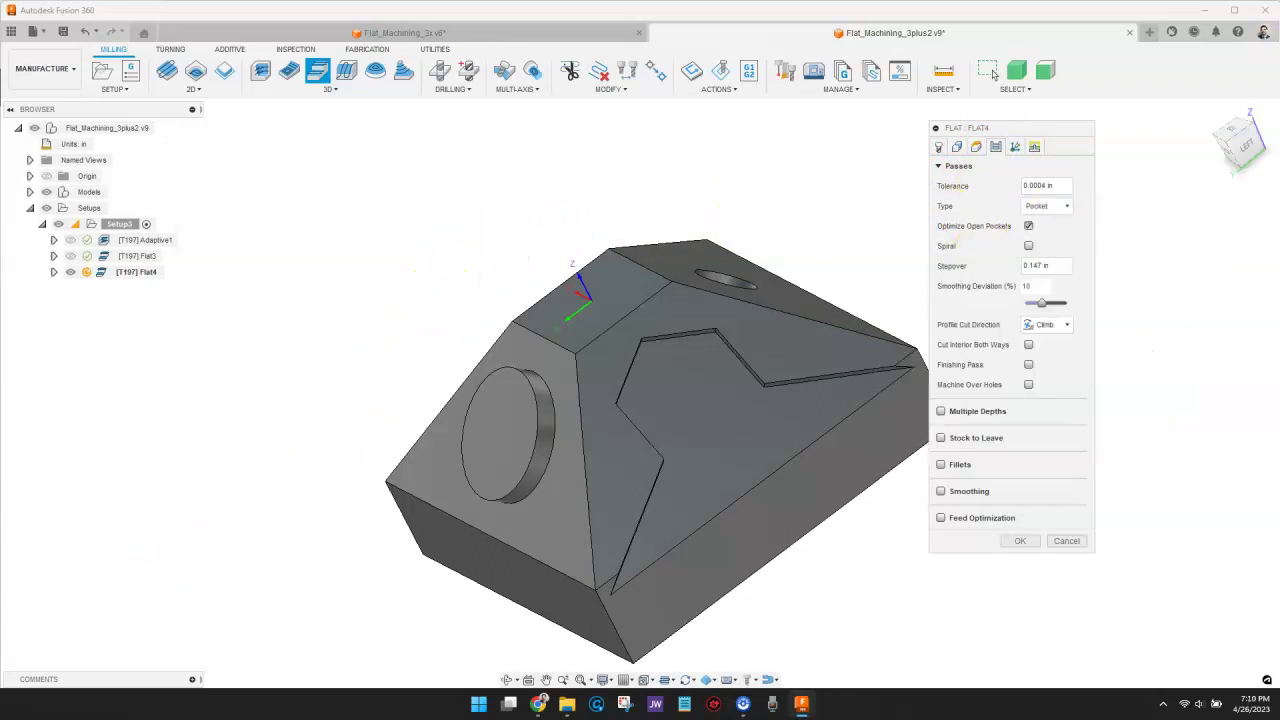
# Set Flat4 to Touch mode on four faces: the V-pocket floor, triangular pocket floor, another face and hole bottom
pyautogui.click(957, 148)
pyautogui.click(941, 293)
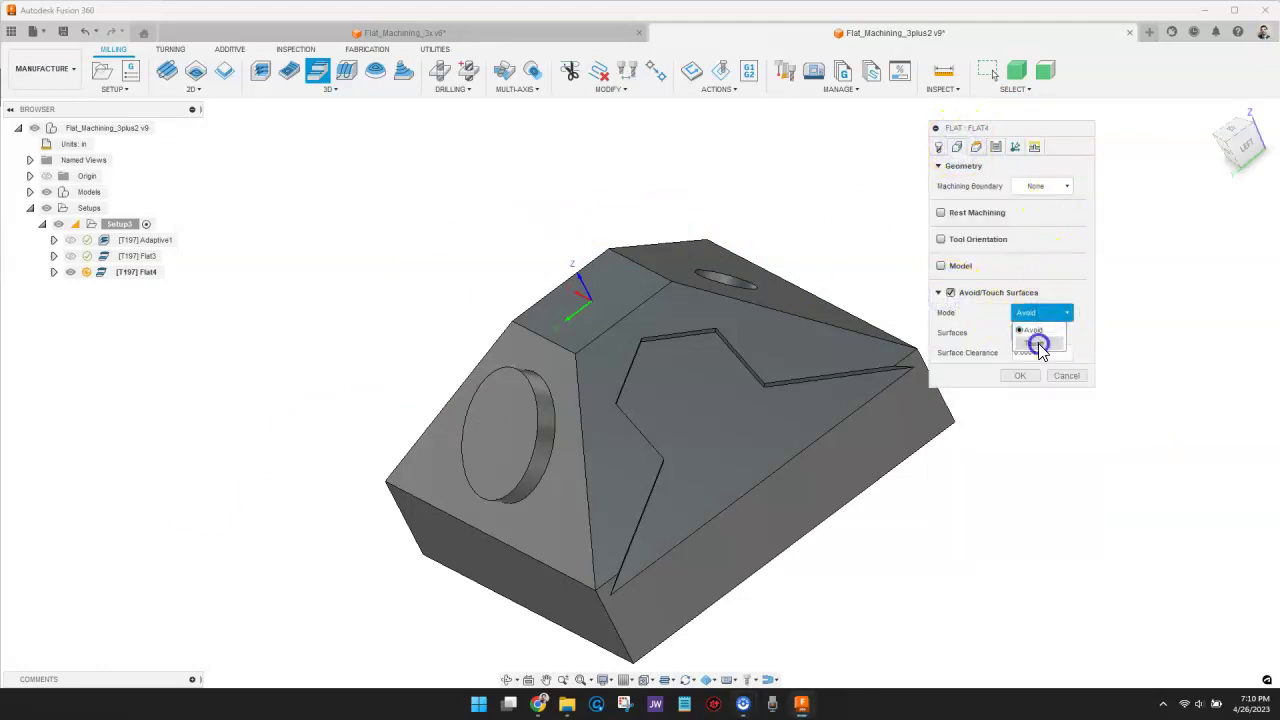
pyautogui.click(787, 427)
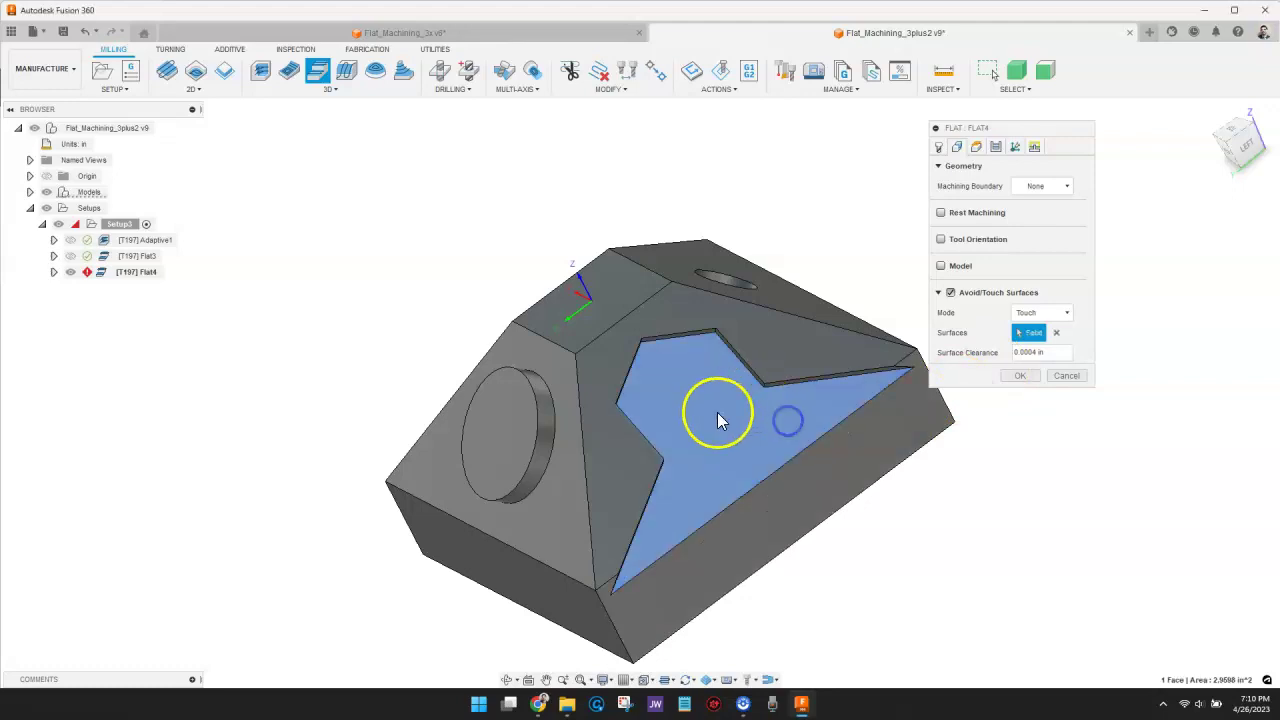
pyautogui.click(557, 525)
pyautogui.keyDown('shift'); pyautogui.moveTo(443, 480); pyautogui.dragTo(640, 463, button='middle'); pyautogui.keyUp('shift')
pyautogui.click(651, 406)
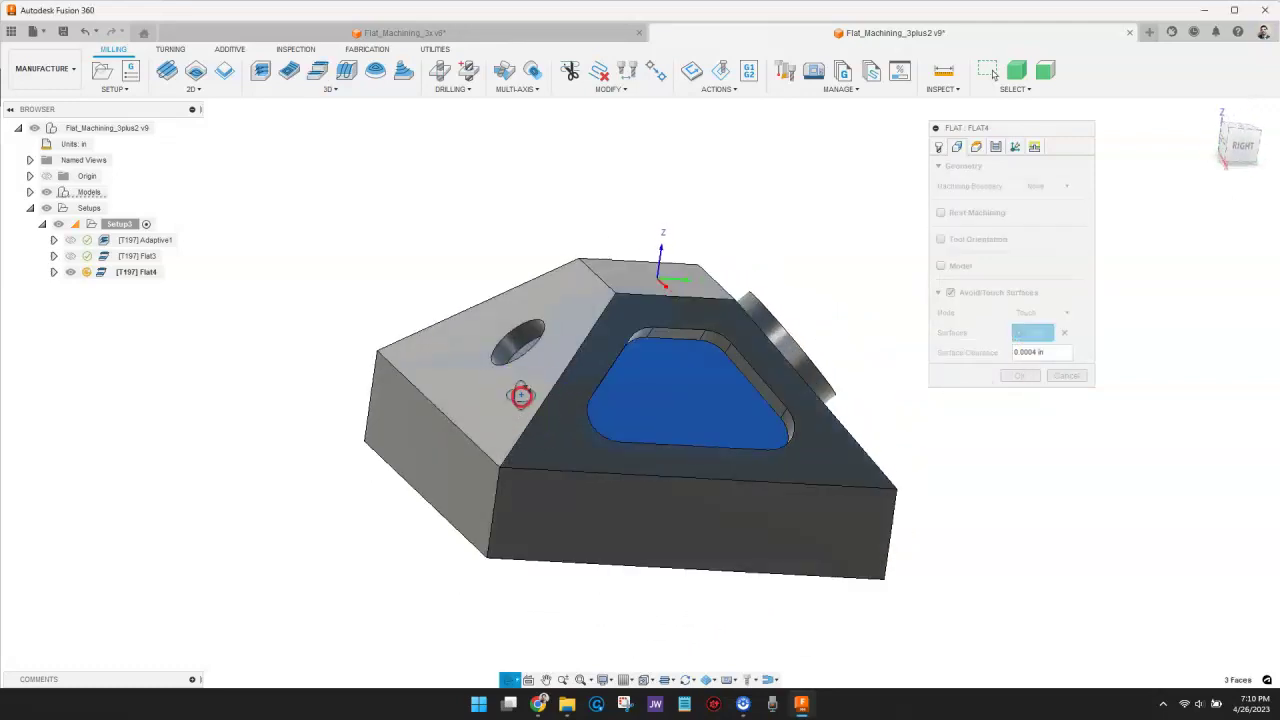
pyautogui.keyDown('shift'); pyautogui.moveTo(521, 394); pyautogui.dragTo(600, 400, button='middle'); pyautogui.keyUp('shift')
pyautogui.click(623, 391)
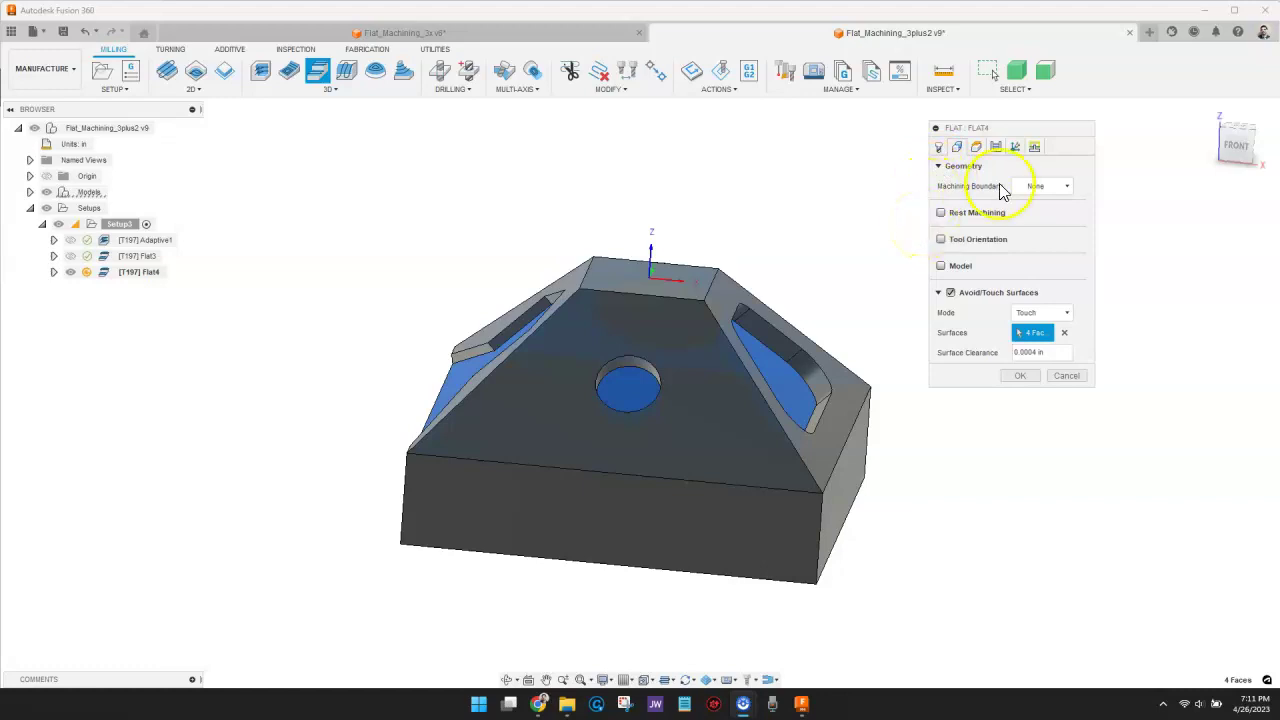
# Check Flat4's four touch faces, then enable a Finishing Pass for the Pocket passes
pyautogui.keyDown('shift'); pyautogui.moveTo(868, 252); pyautogui.dragTo(807, 259, button='middle'); pyautogui.keyUp('shift')
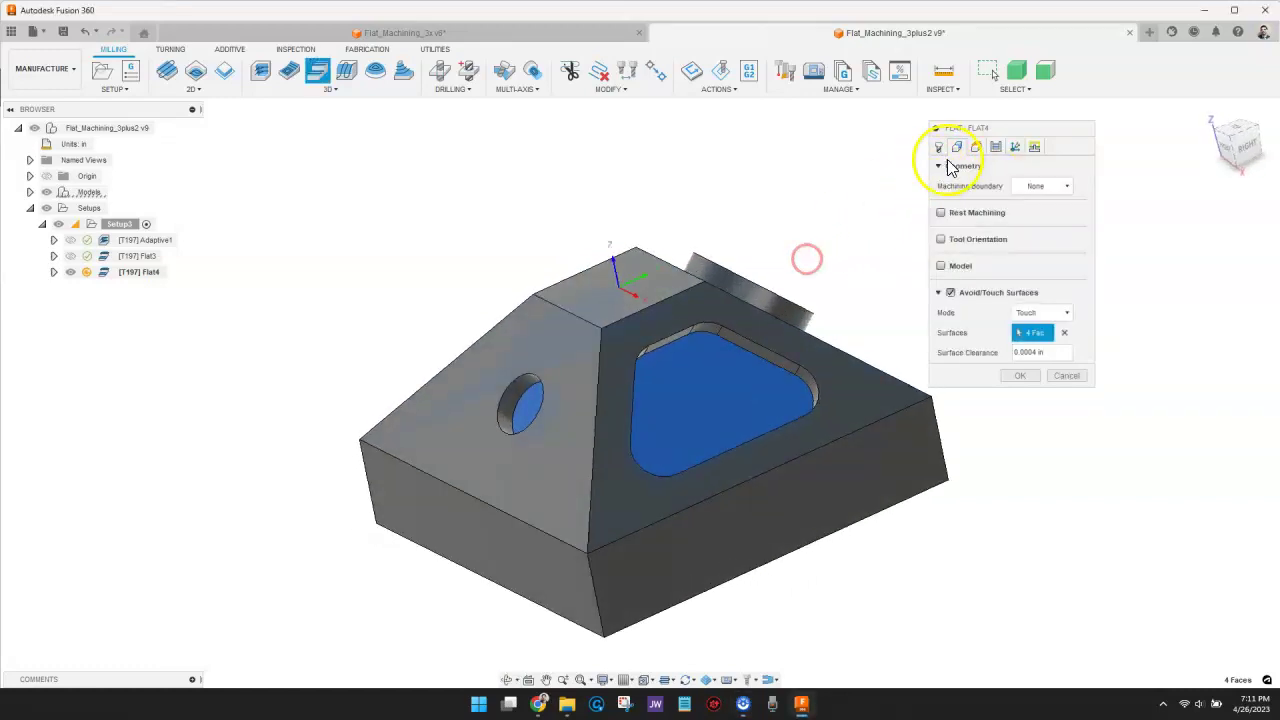
pyautogui.click(995, 147)
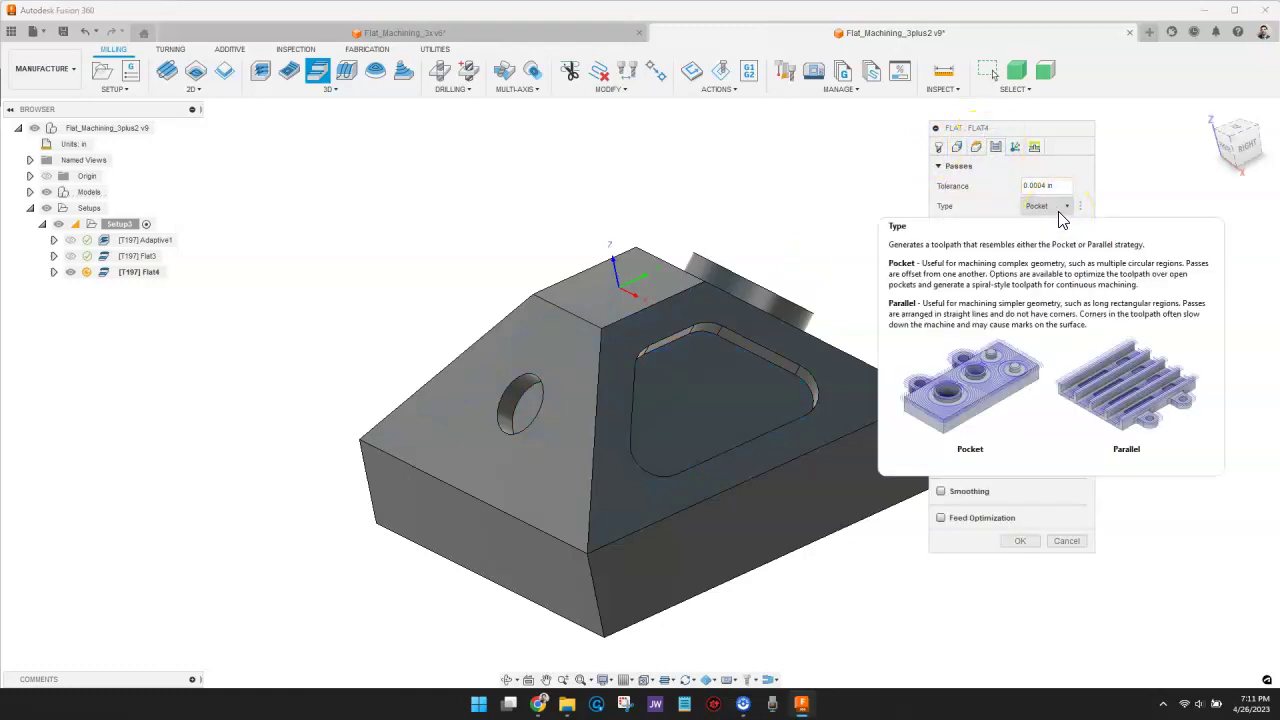
pyautogui.click(978, 167)
pyautogui.click(957, 149)
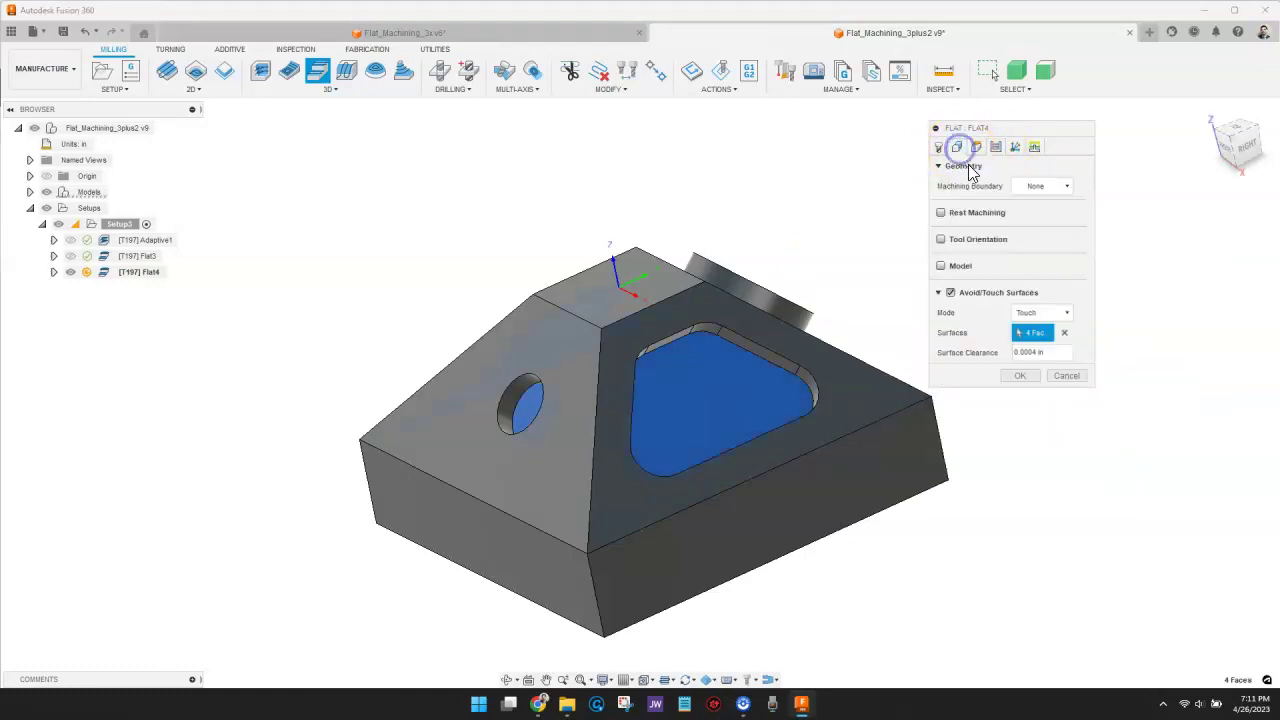
pyautogui.click(995, 149)
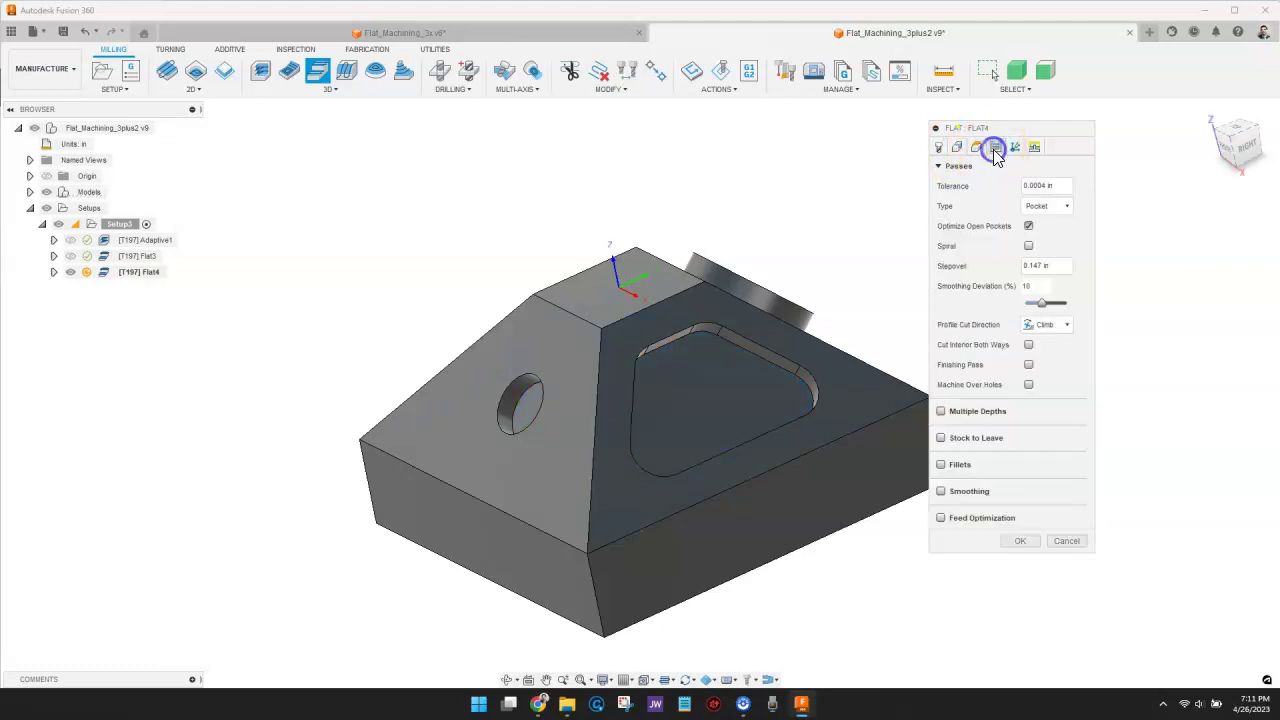
pyautogui.click(1031, 367)
# Enable Machine Inclined Flats, set Safe Distance to 0 in, and generate the Flat4 toolpath
pyautogui.click(1015, 148)
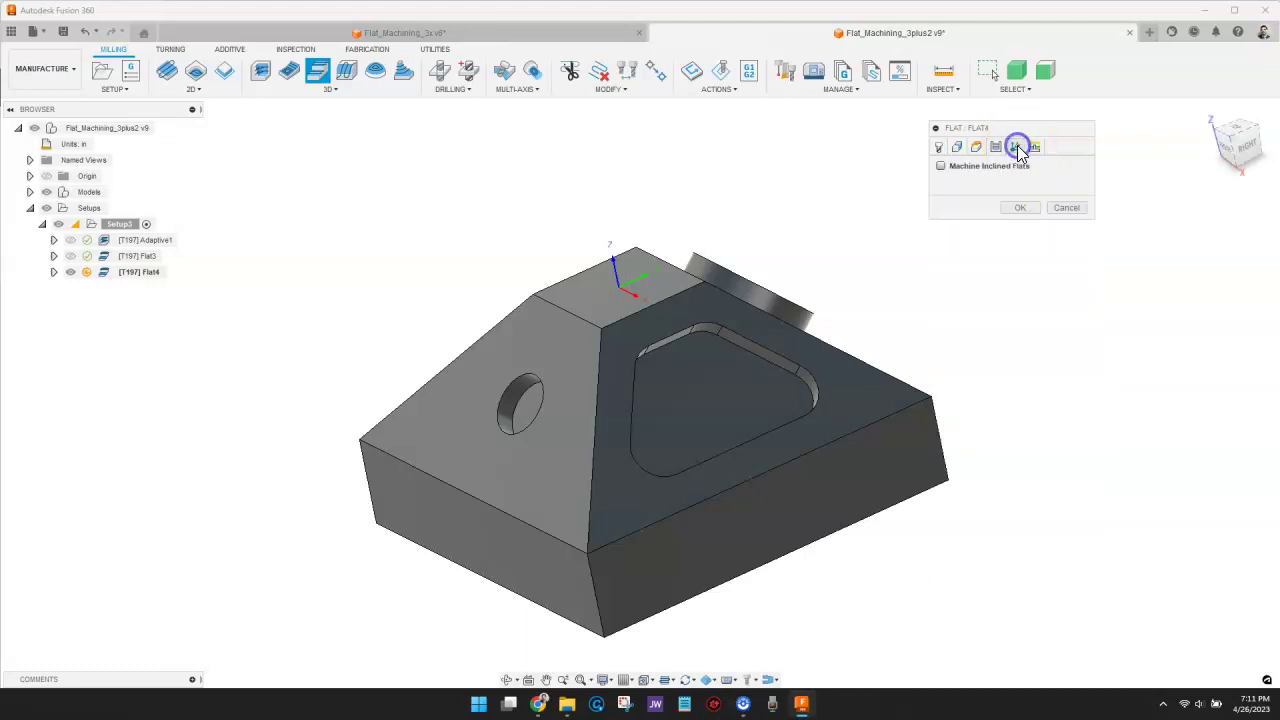
pyautogui.click(941, 167)
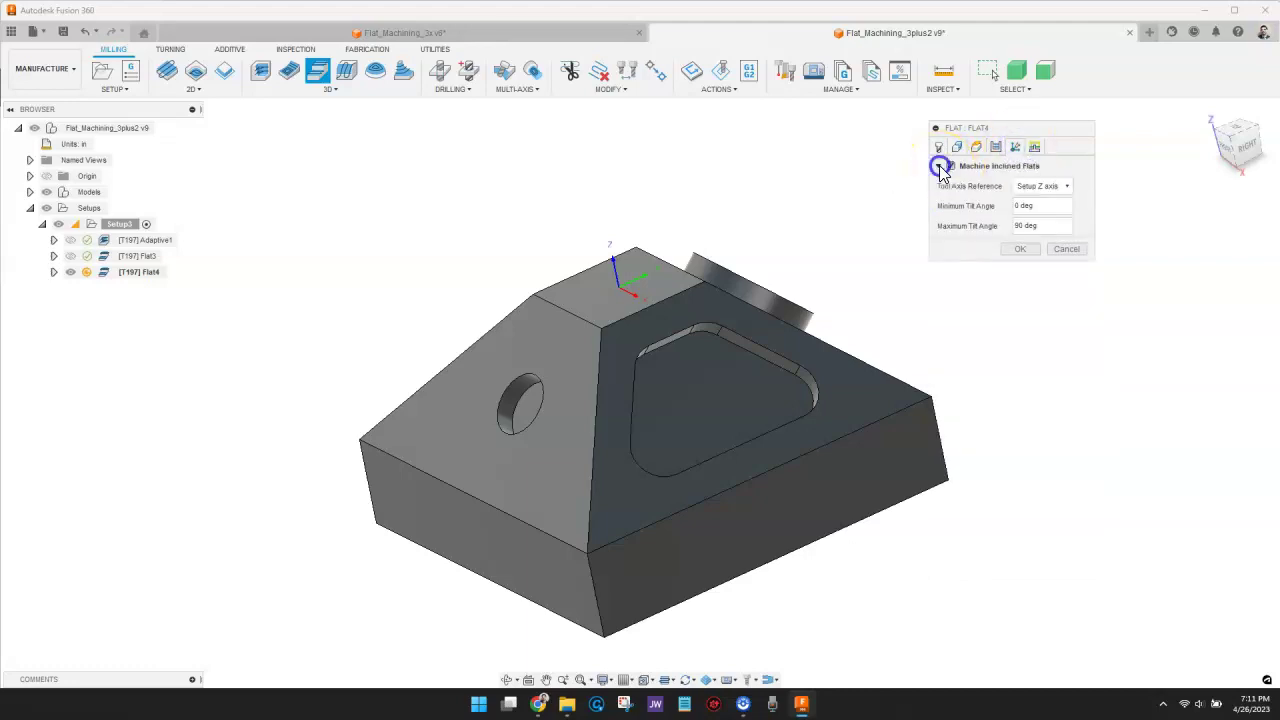
pyautogui.click(1035, 148)
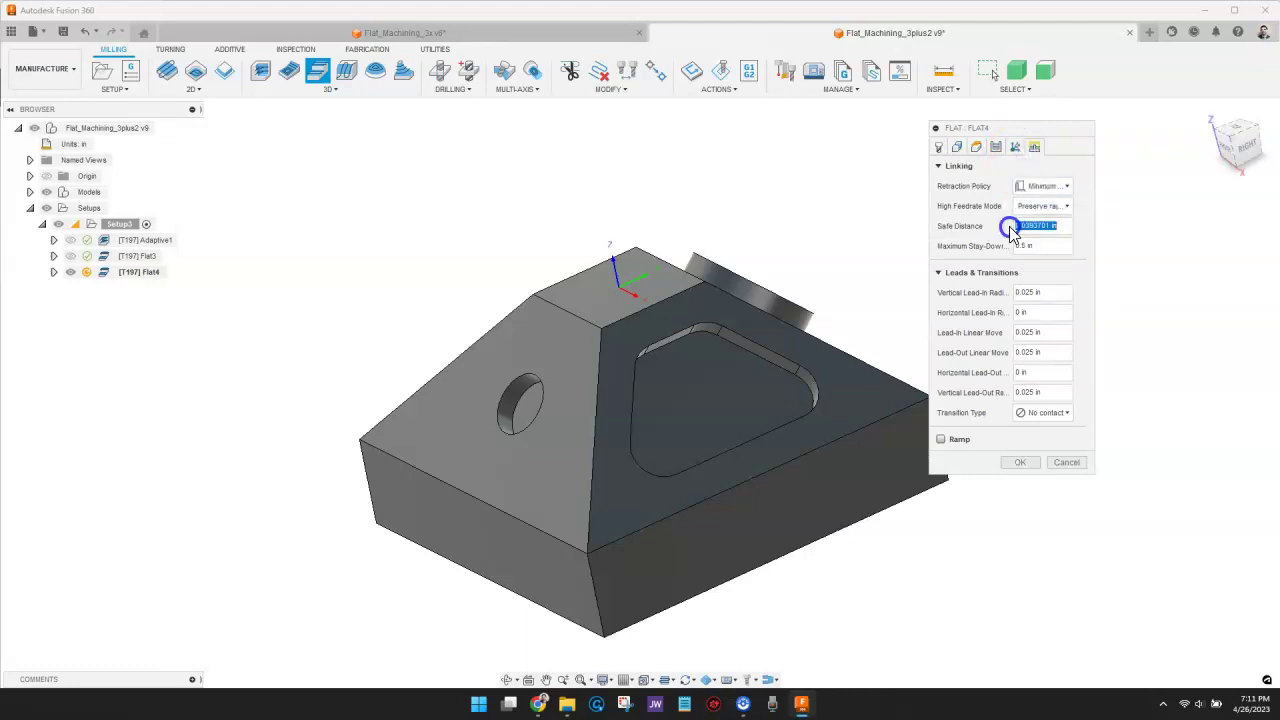
pyautogui.press('BackSpace')
pyautogui.write('0')
pyautogui.click(1058, 376)
pyautogui.click(1022, 463)
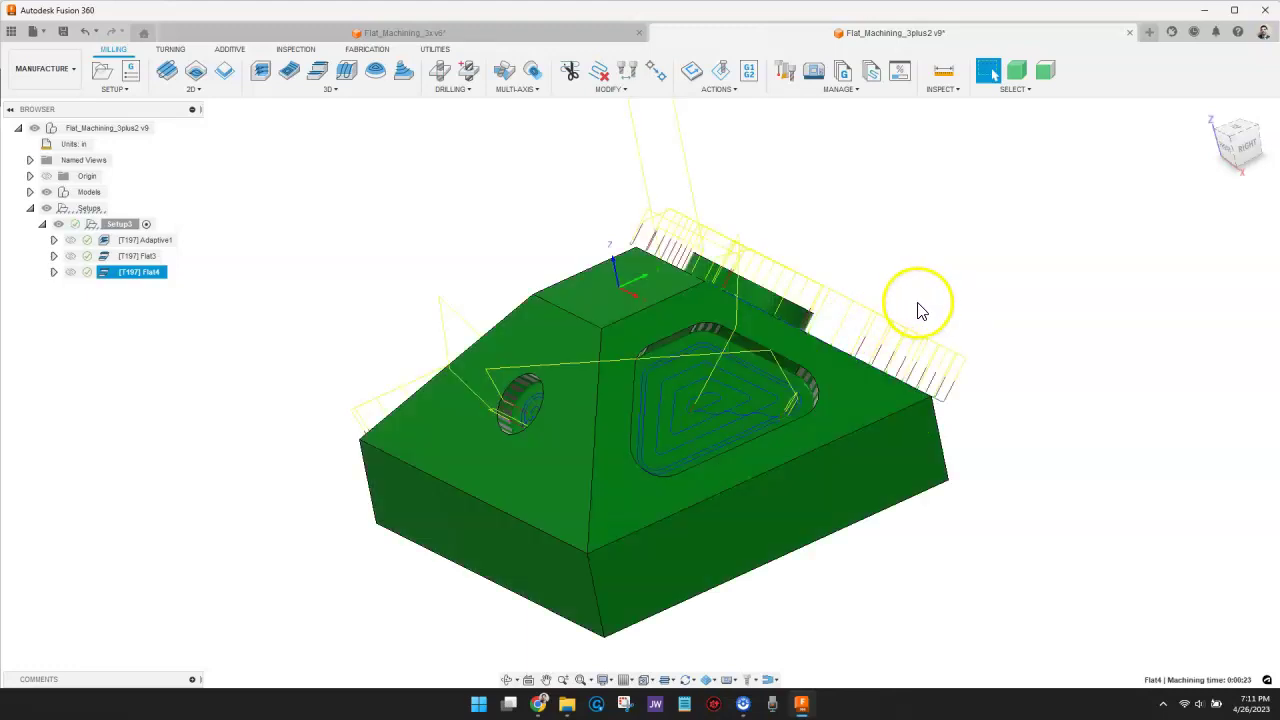
pyautogui.moveTo(930, 308)
pyautogui.keyDown('shift'); pyautogui.mouseDown(button='middle')
pyautogui.moveTo(874, 289)
pyautogui.moveTo(731, 300)
pyautogui.moveTo(993, 73)
pyautogui.mouseUp(button='middle'); pyautogui.keyUp('shift')
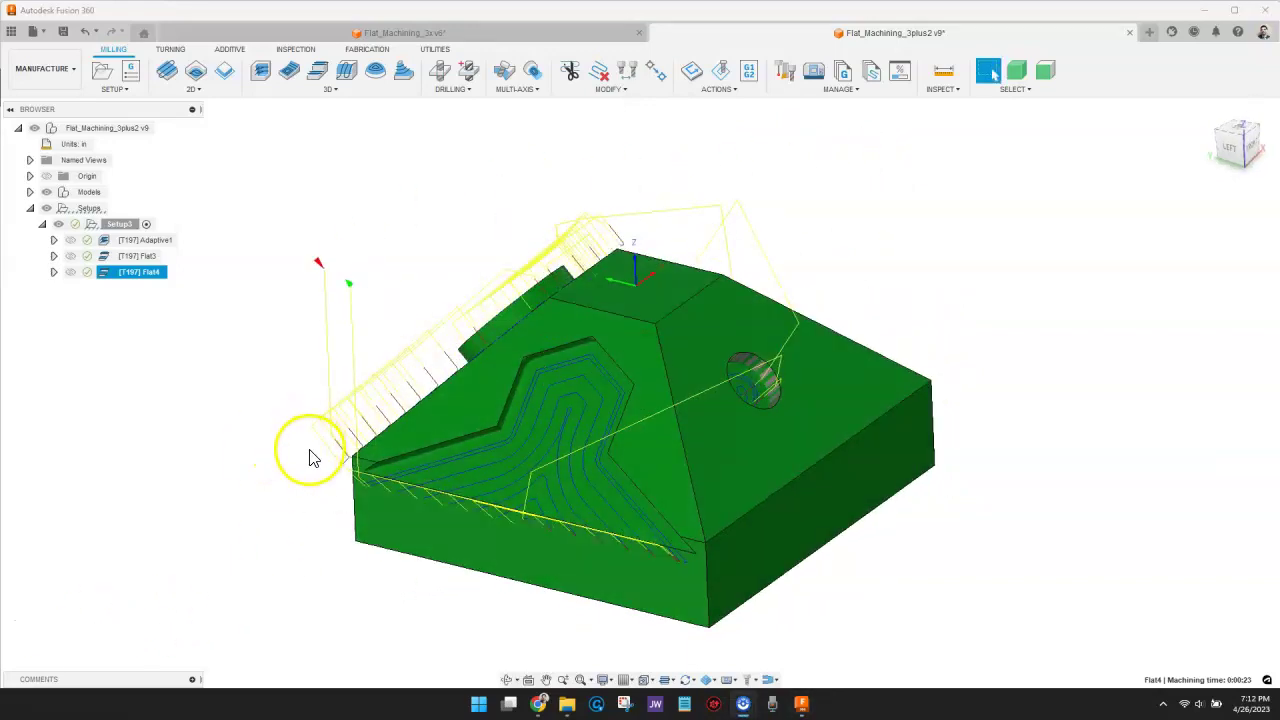
pyautogui.keyDown('shift'); pyautogui.moveTo(310, 457); pyautogui.dragTo(413, 467, button='middle'); pyautogui.keyUp('shift')
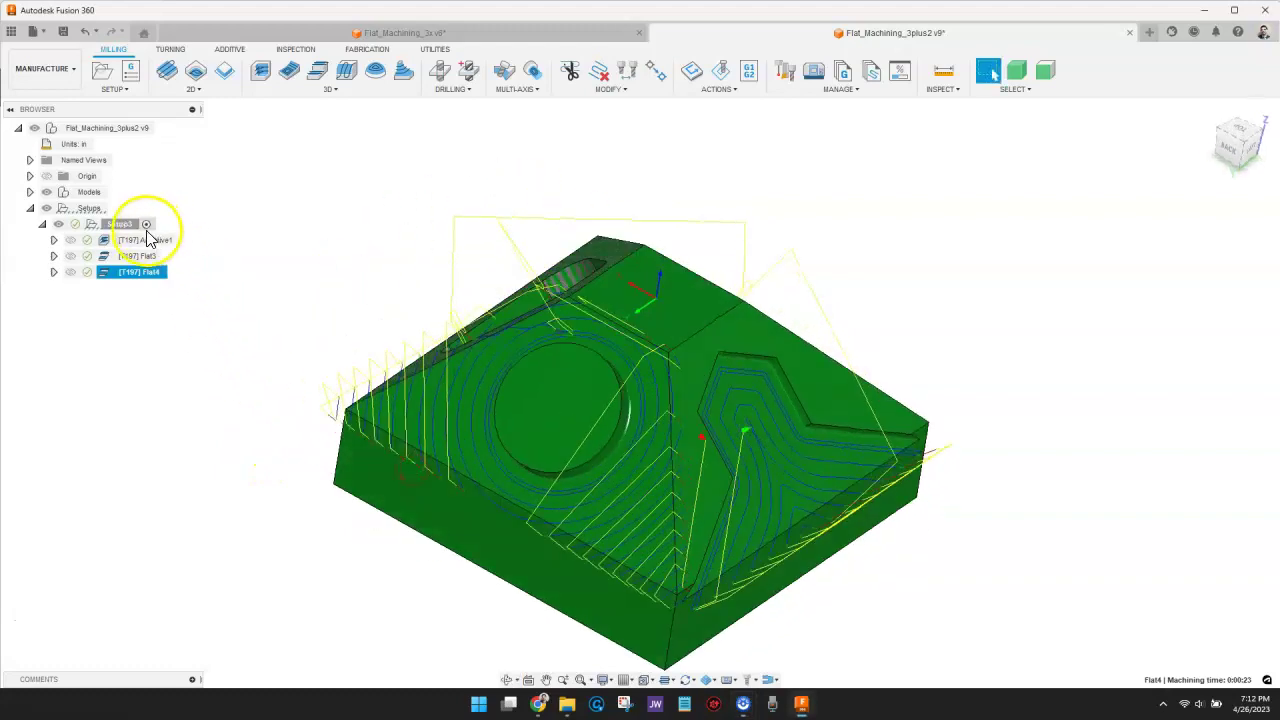
# Simulate all of Setup3's toolpaths and start playback
pyautogui.rightClick(120, 228)
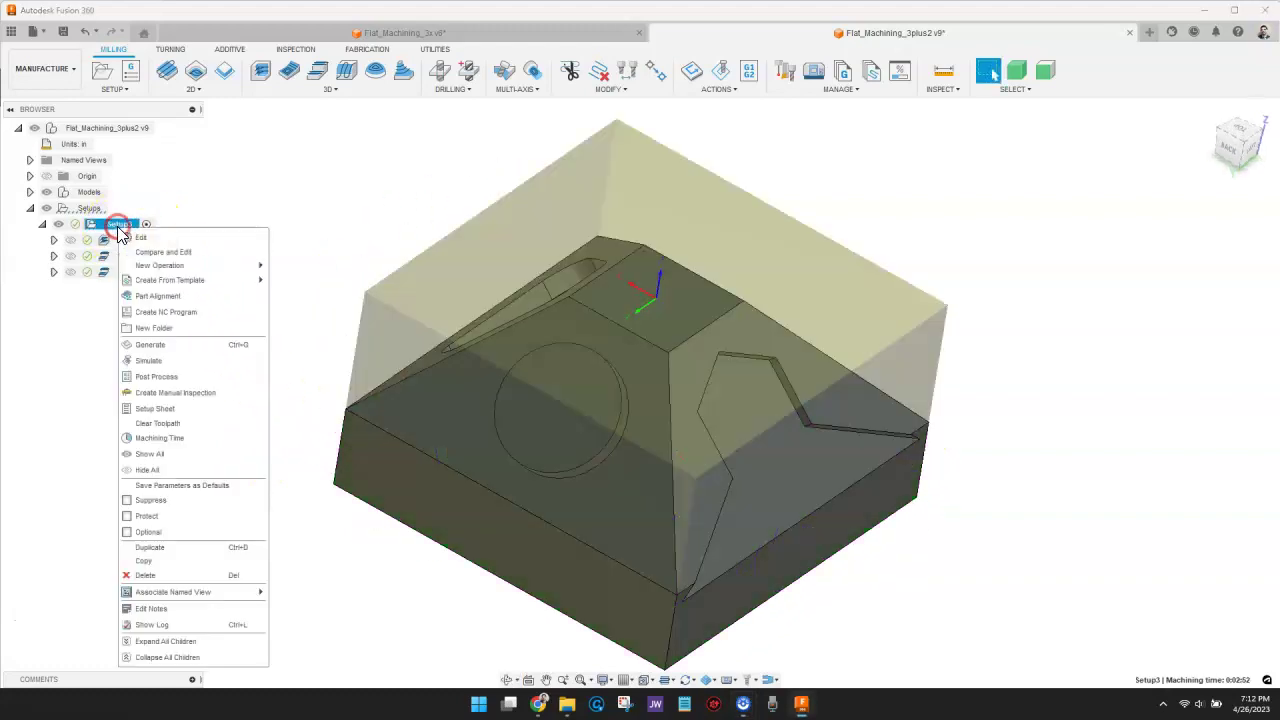
pyautogui.click(172, 366)
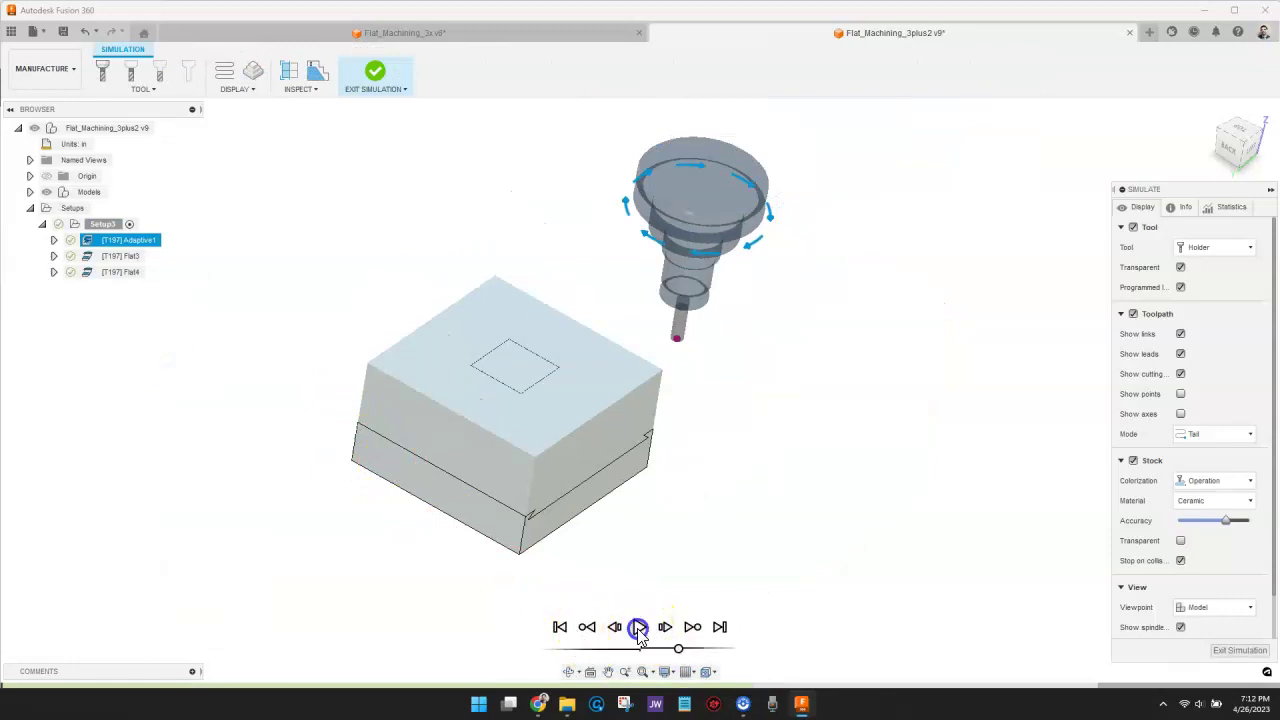
pyautogui.click(638, 627)
# Scrub the timeline through Adaptive1's roughing and view the stock from the left
pyautogui.moveTo(678, 651); pyautogui.dragTo(694, 650)
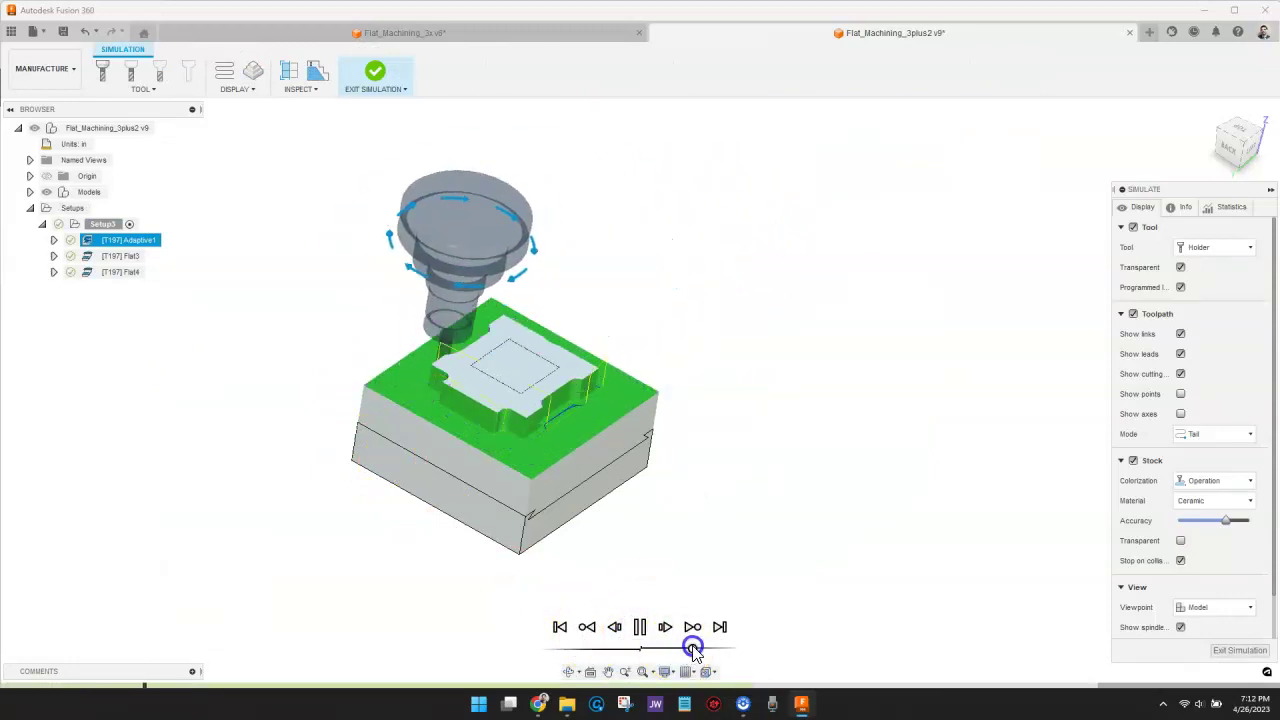
pyautogui.moveTo(694, 650); pyautogui.dragTo(681, 651)
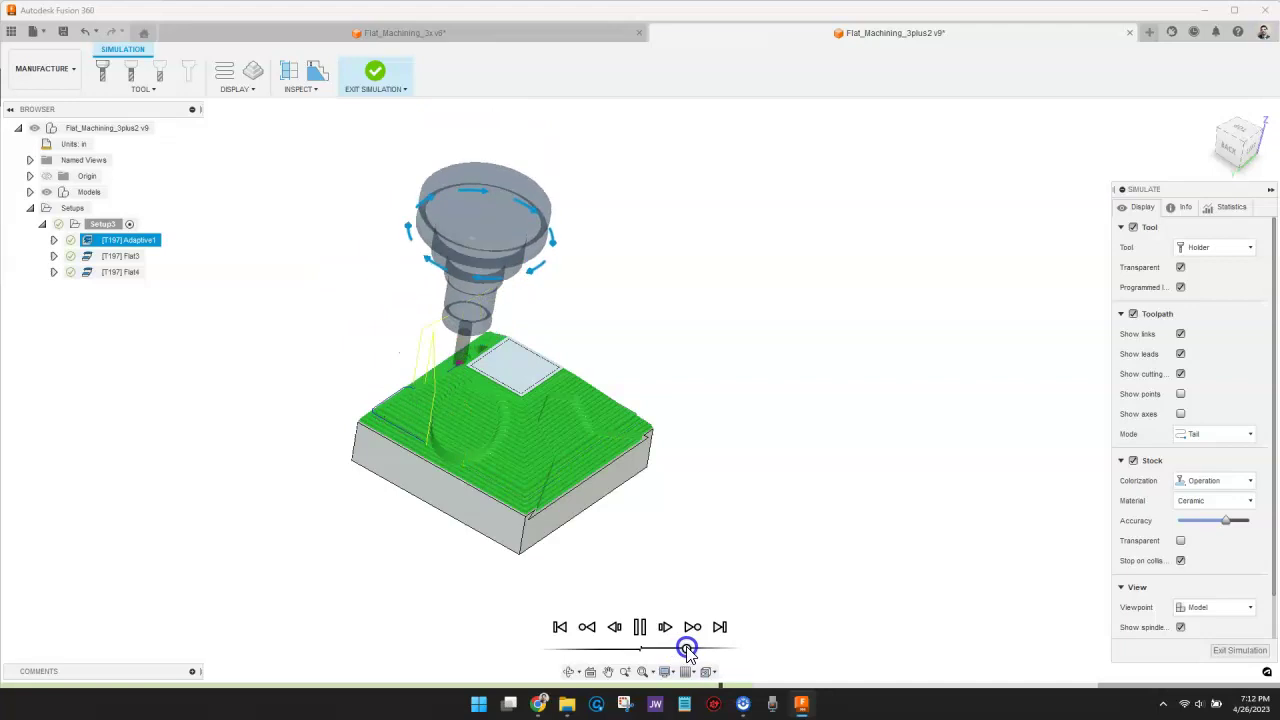
pyautogui.moveTo(688, 651); pyautogui.dragTo(677, 651)
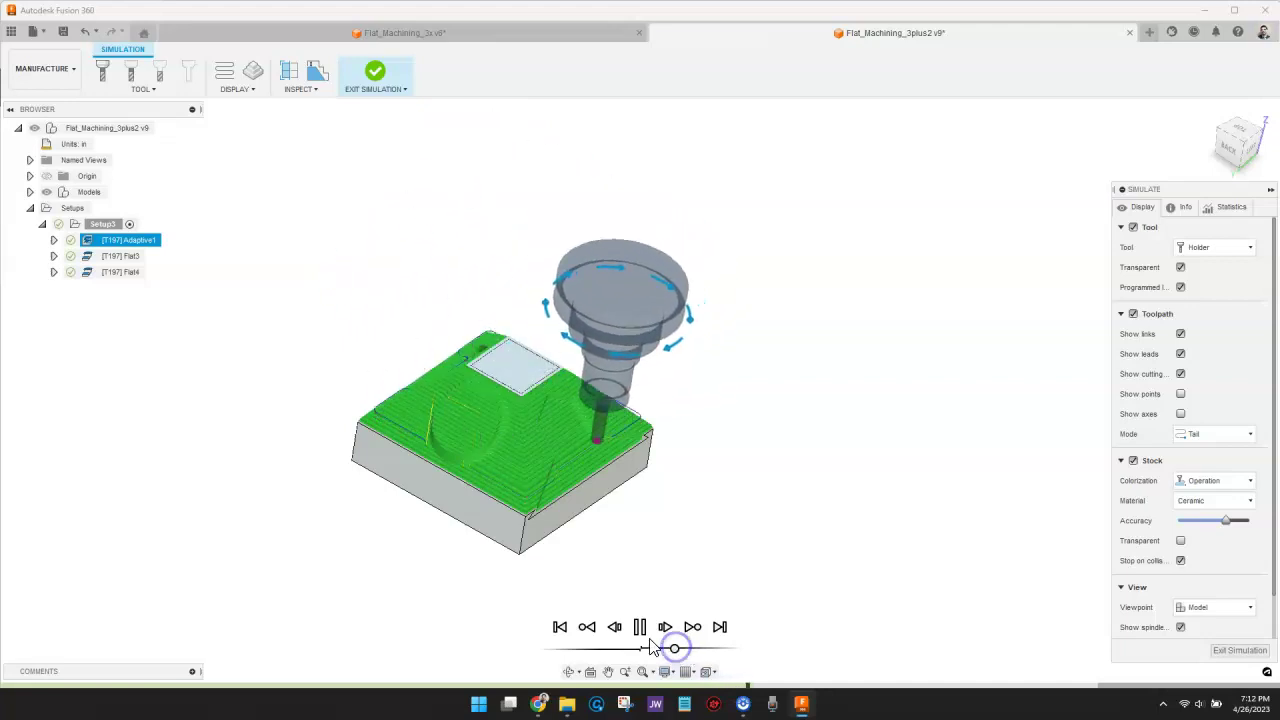
pyautogui.keyDown('shift'); pyautogui.moveTo(599, 610); pyautogui.dragTo(618, 636, button='middle'); pyautogui.keyUp('shift')
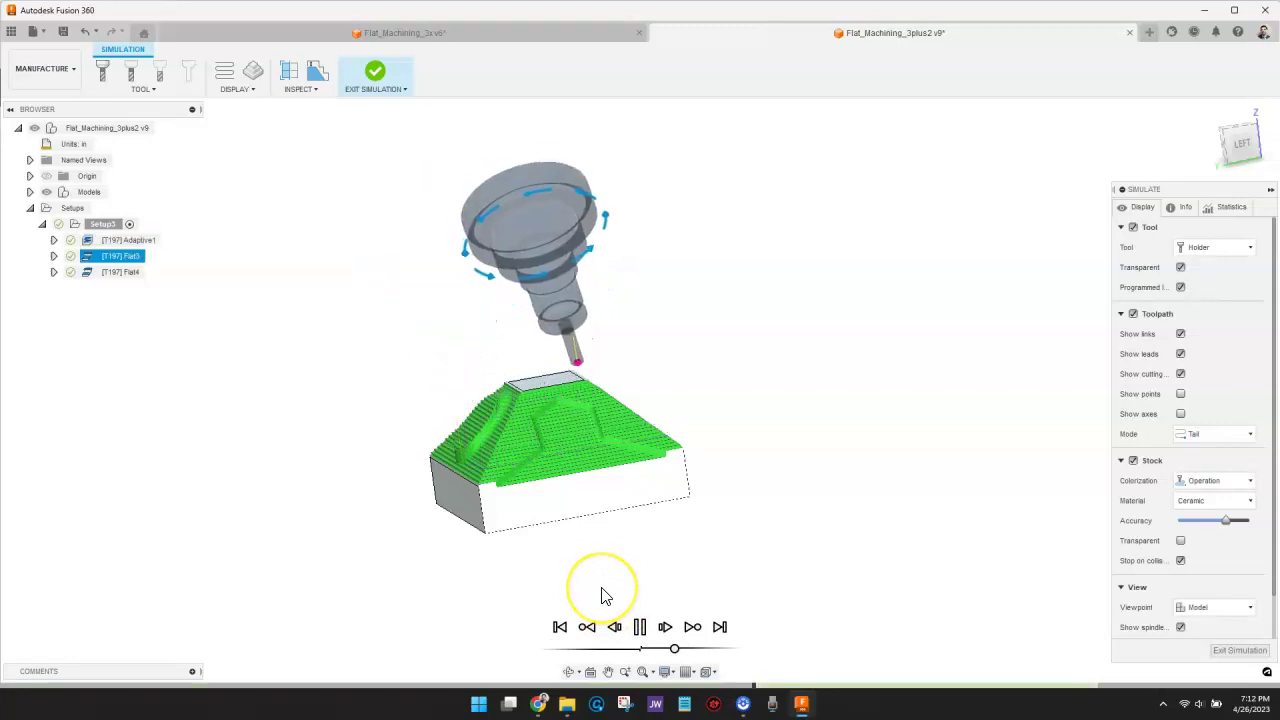
# Advance the simulation into Flat3's cuts while viewing the stock from the back and isometrically
pyautogui.keyDown('shift'); pyautogui.moveTo(601, 595); pyautogui.dragTo(700, 590, button='middle'); pyautogui.keyUp('shift')
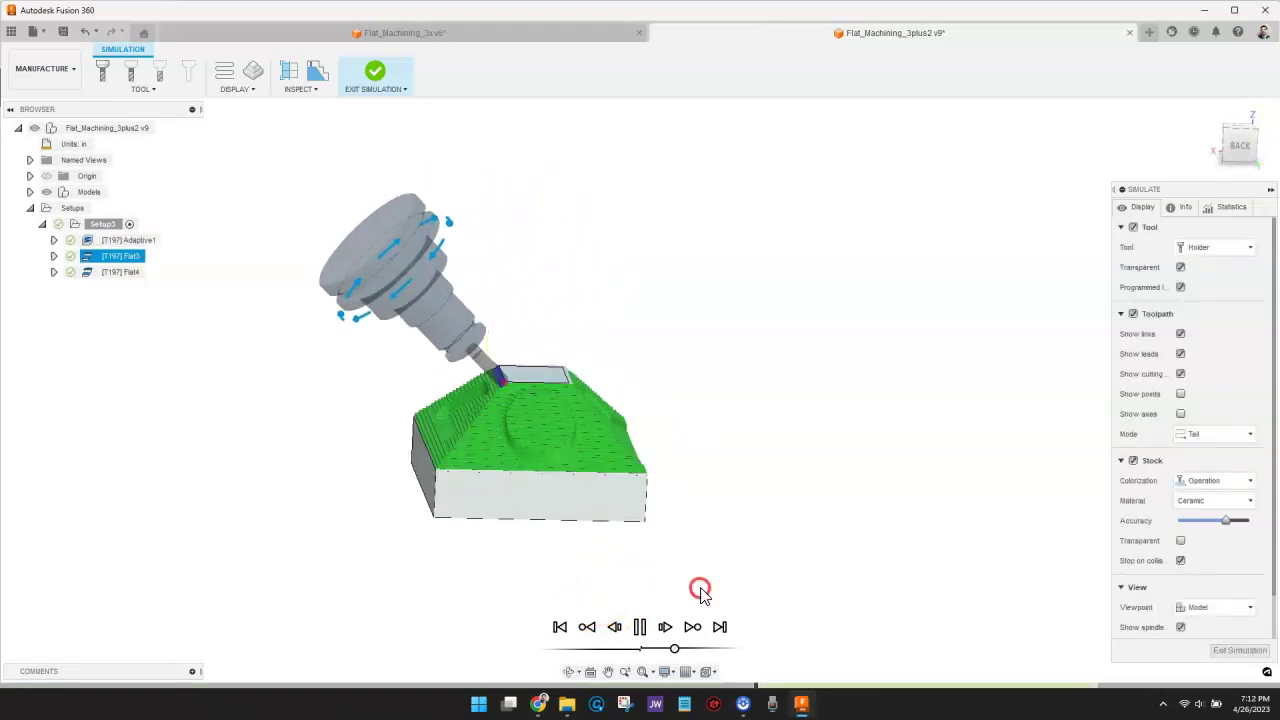
pyautogui.keyDown('shift'); pyautogui.moveTo(633, 617); pyautogui.dragTo(657, 561, button='middle'); pyautogui.keyUp('shift')
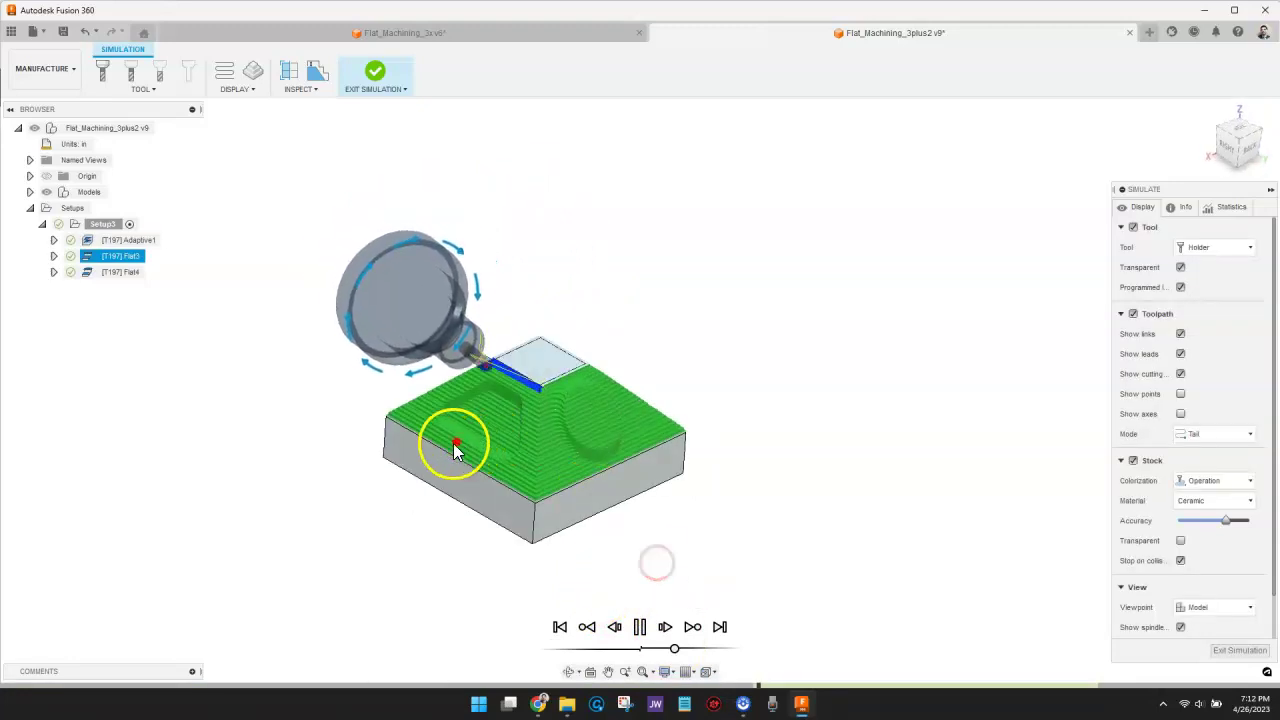
pyautogui.scroll(2, 445, 443)
pyautogui.moveTo(677, 649); pyautogui.dragTo(685, 651)
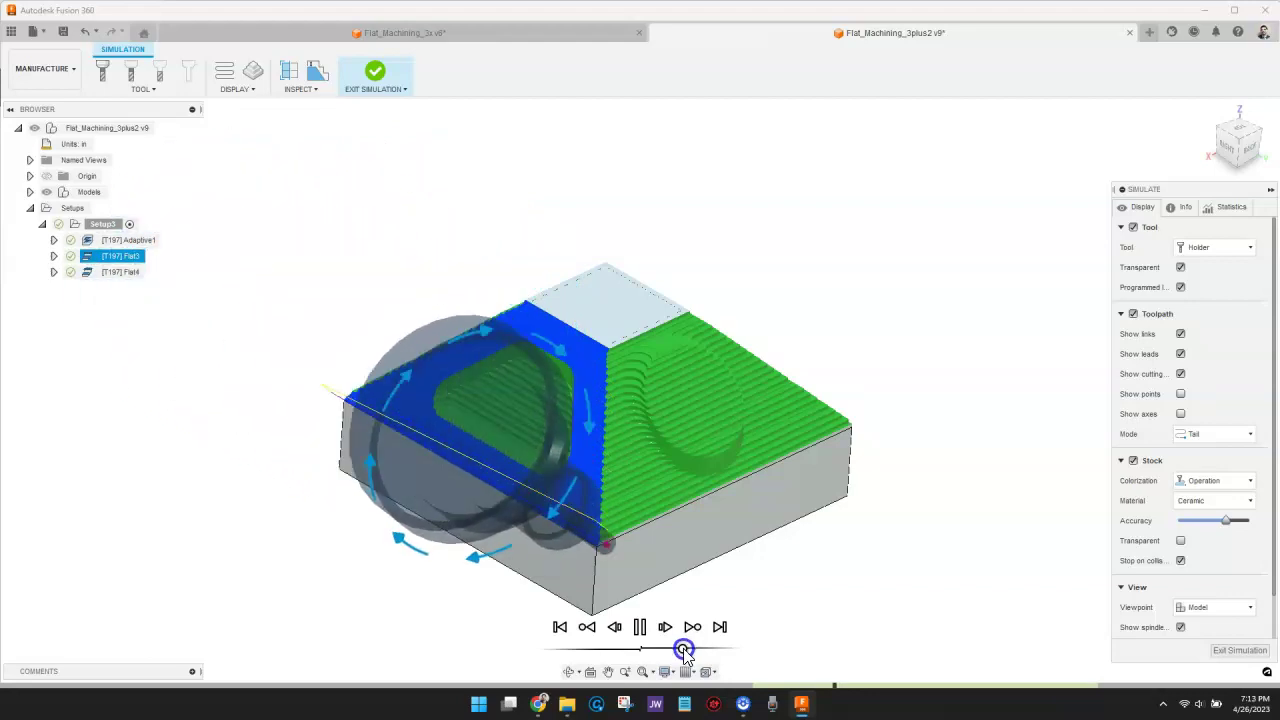
pyautogui.scroll(-2, 657, 543)
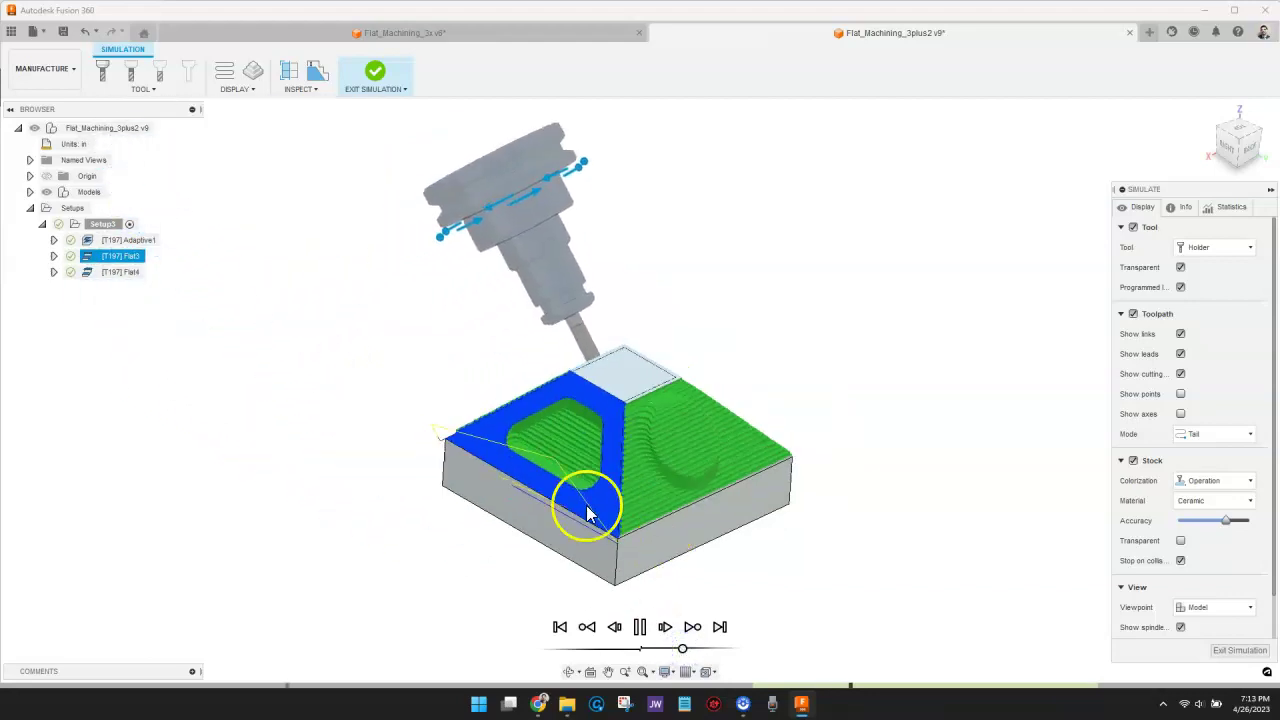
# Rewind slightly and inspect the blue pocket and sloped faces from several sides
pyautogui.keyDown('shift'); pyautogui.moveTo(588, 513); pyautogui.dragTo(666, 531, button='middle'); pyautogui.keyUp('shift')
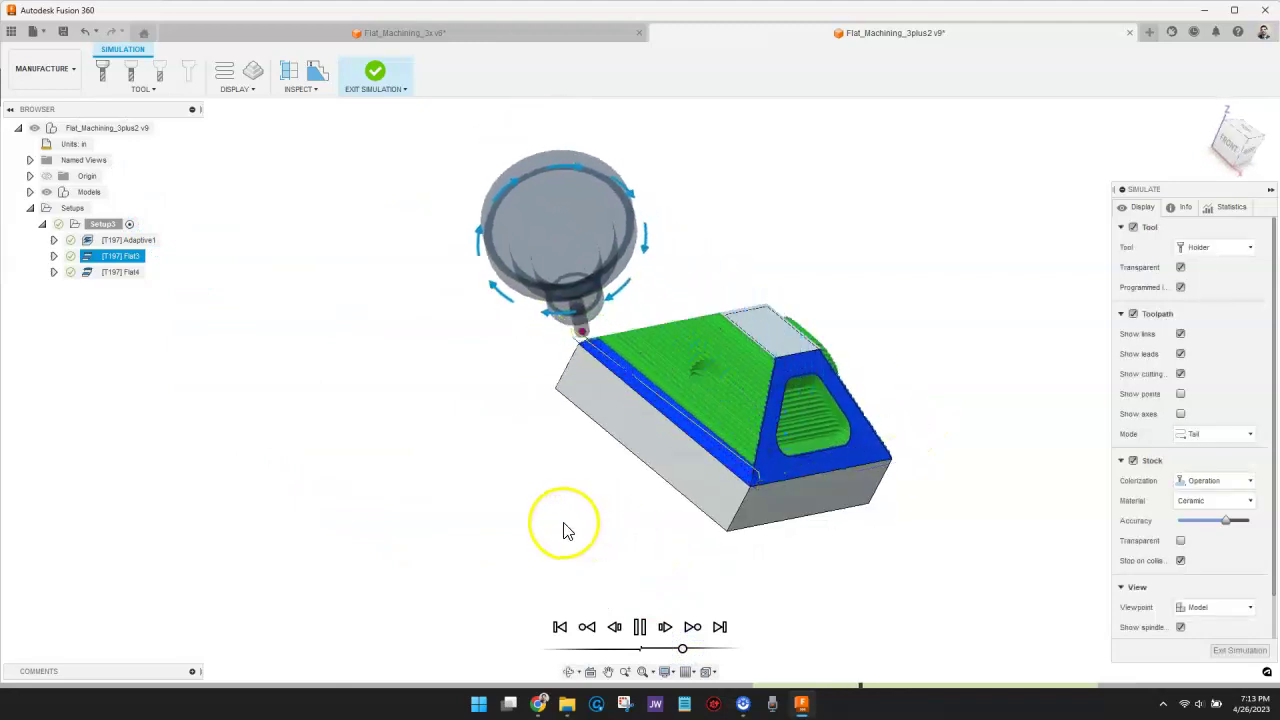
pyautogui.keyDown('shift'); pyautogui.moveTo(563, 530); pyautogui.dragTo(768, 540, button='middle'); pyautogui.keyUp('shift')
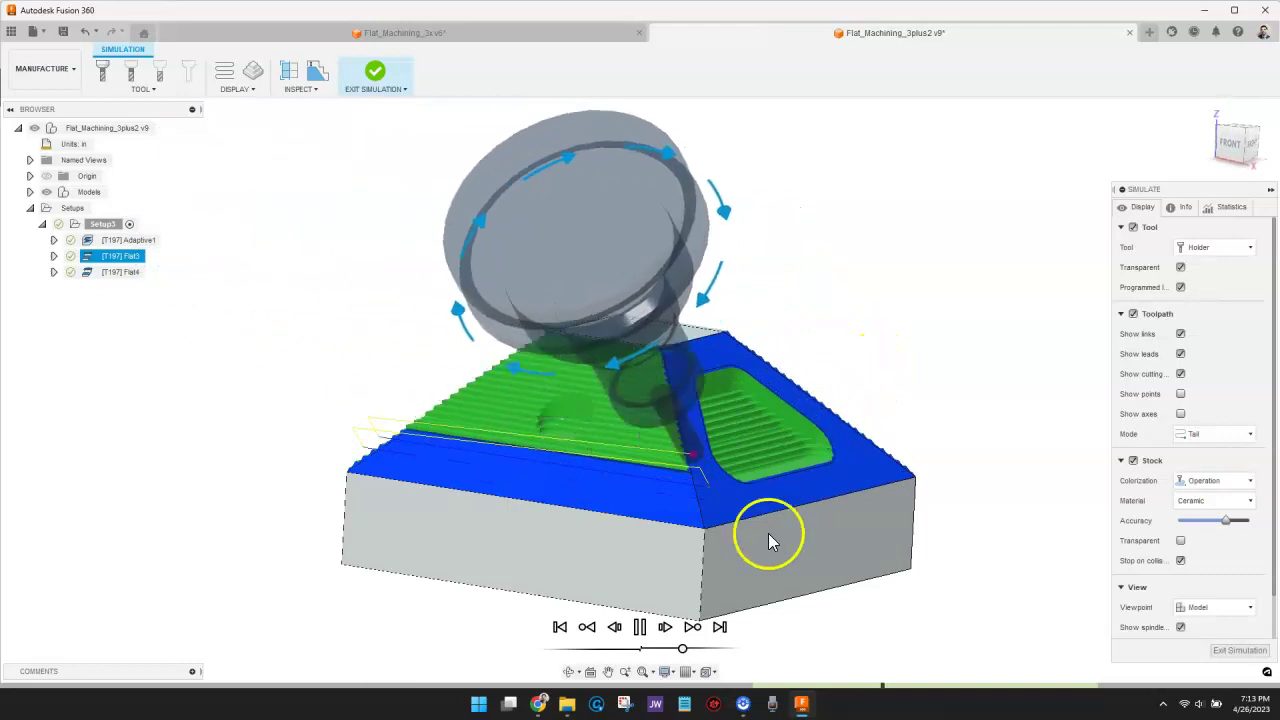
pyautogui.moveTo(686, 649)
pyautogui.mouseDown()
pyautogui.moveTo(697, 650)
pyautogui.moveTo(680, 649)
pyautogui.mouseUp()
pyautogui.keyDown('shift'); pyautogui.moveTo(715, 543); pyautogui.dragTo(571, 557, button='middle'); pyautogui.keyUp('shift')
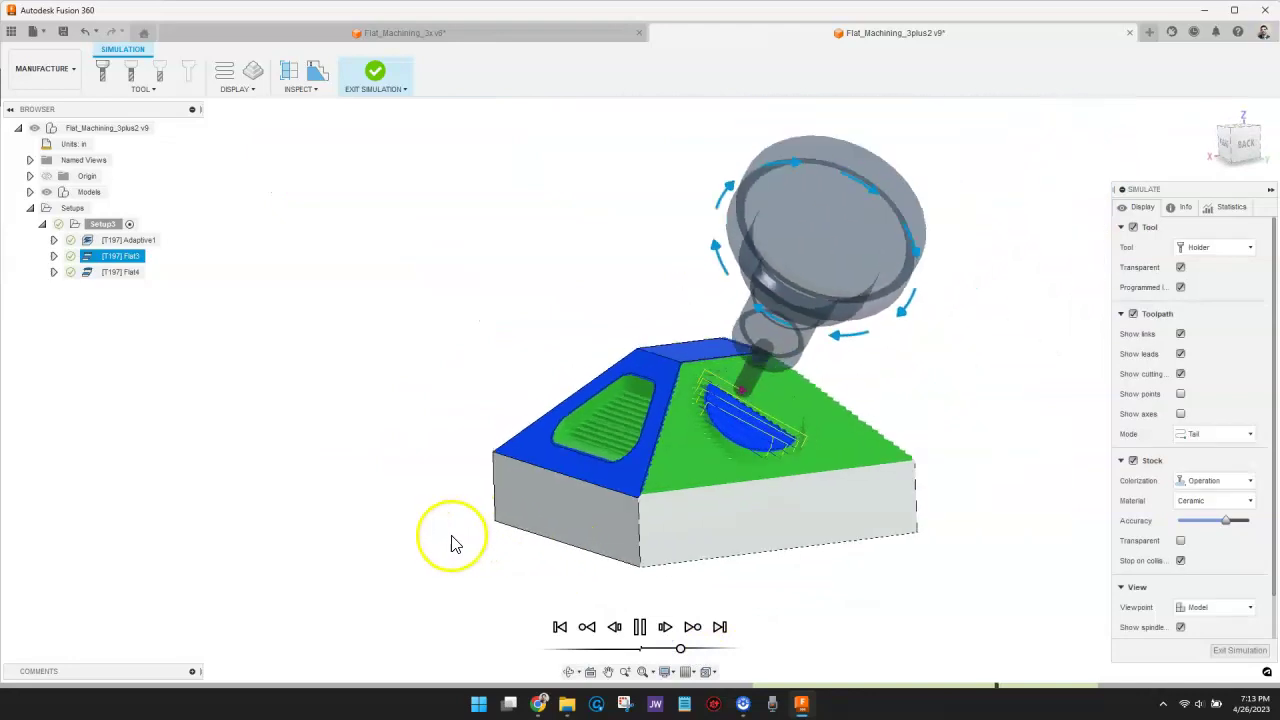
pyautogui.keyDown('shift'); pyautogui.moveTo(451, 543); pyautogui.dragTo(863, 509, button='middle'); pyautogui.keyUp('shift')
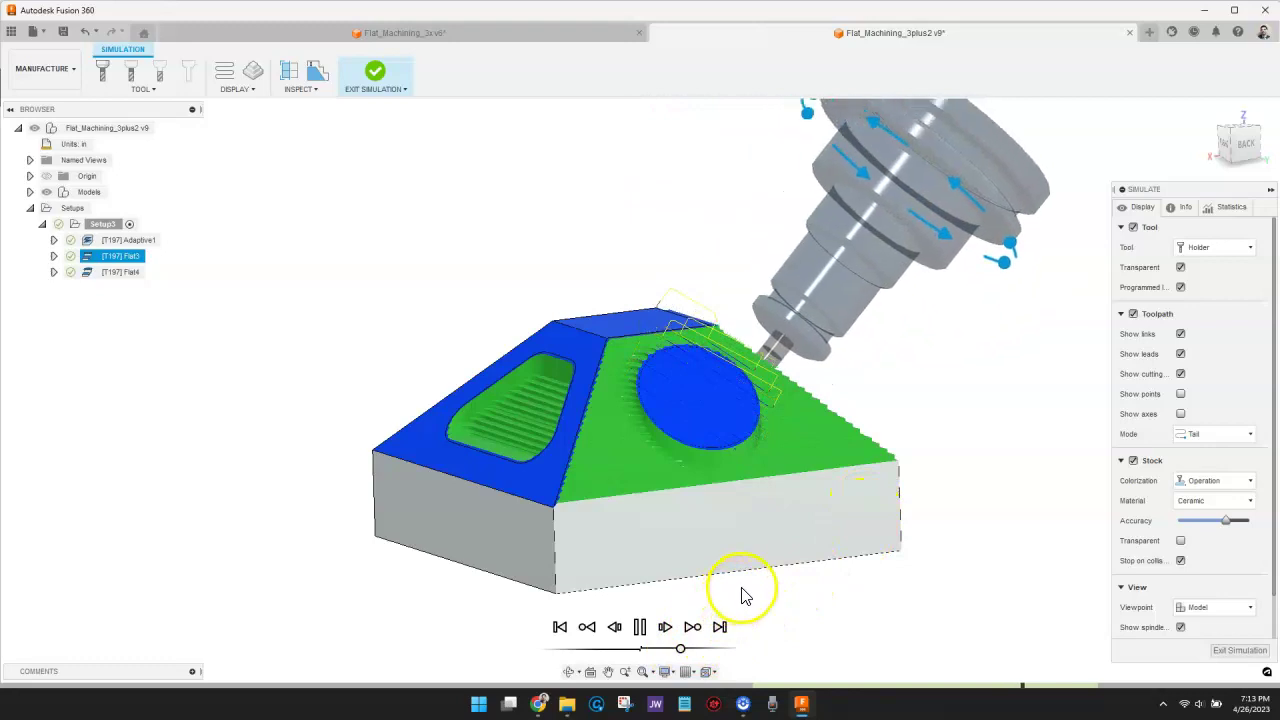
pyautogui.keyDown('shift'); pyautogui.moveTo(742, 596); pyautogui.dragTo(643, 574, button='middle'); pyautogui.keyUp('shift')
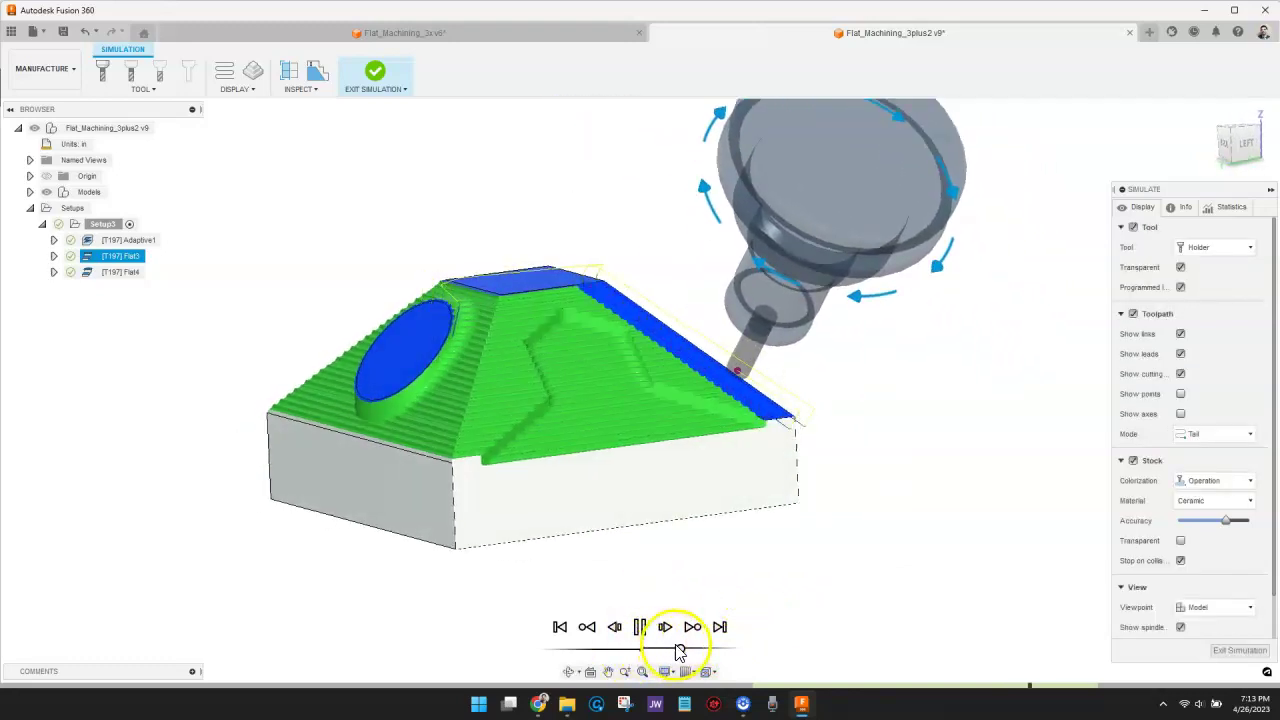